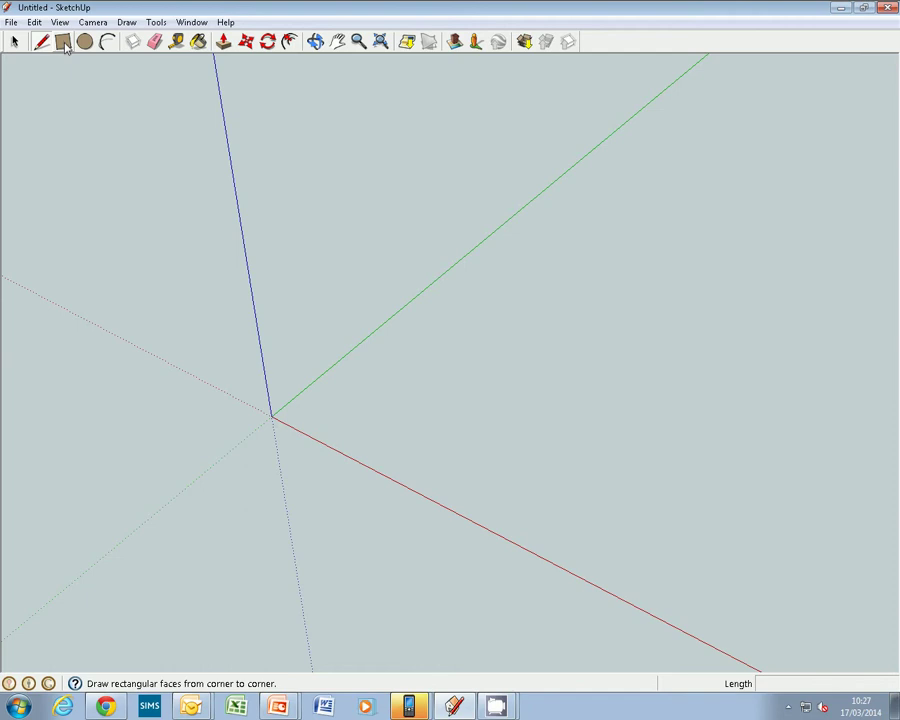
Step: Draw a rectangle from the origin, about 1065.9 mm by 1724.7 mm
left_click(63, 42)
left_click(271, 415)
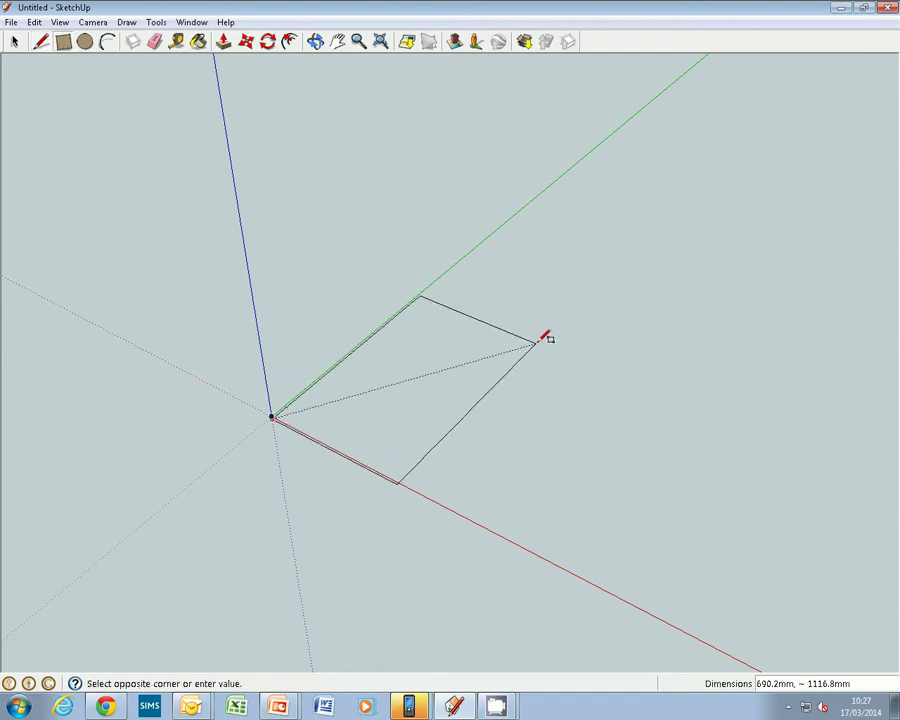
left_click(660, 306)
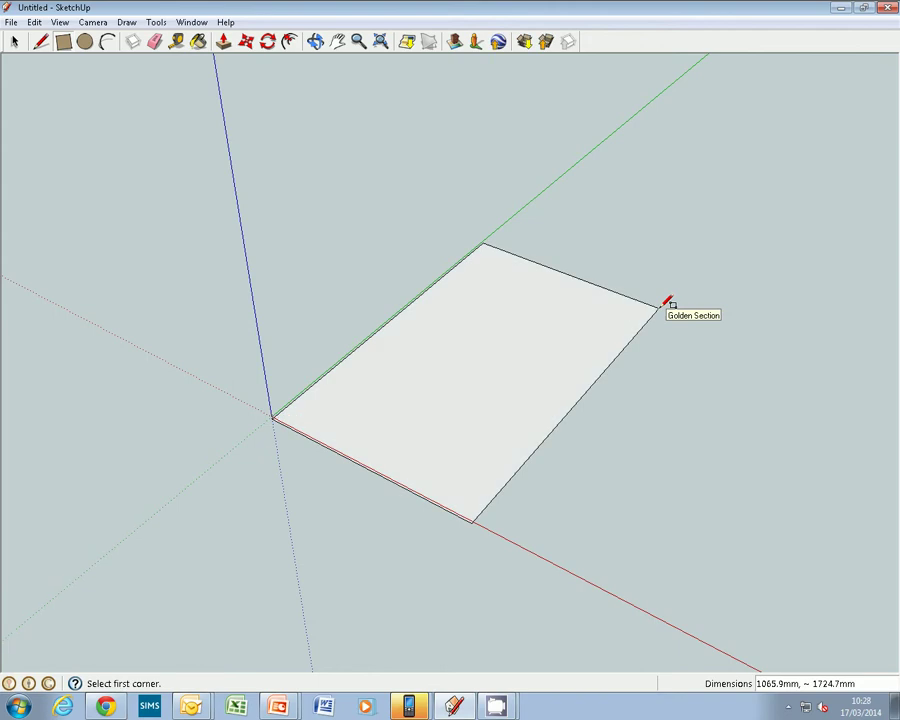
Step: Pull the rectangle up into a solid box about 1159.9 mm tall
left_click(222, 41)
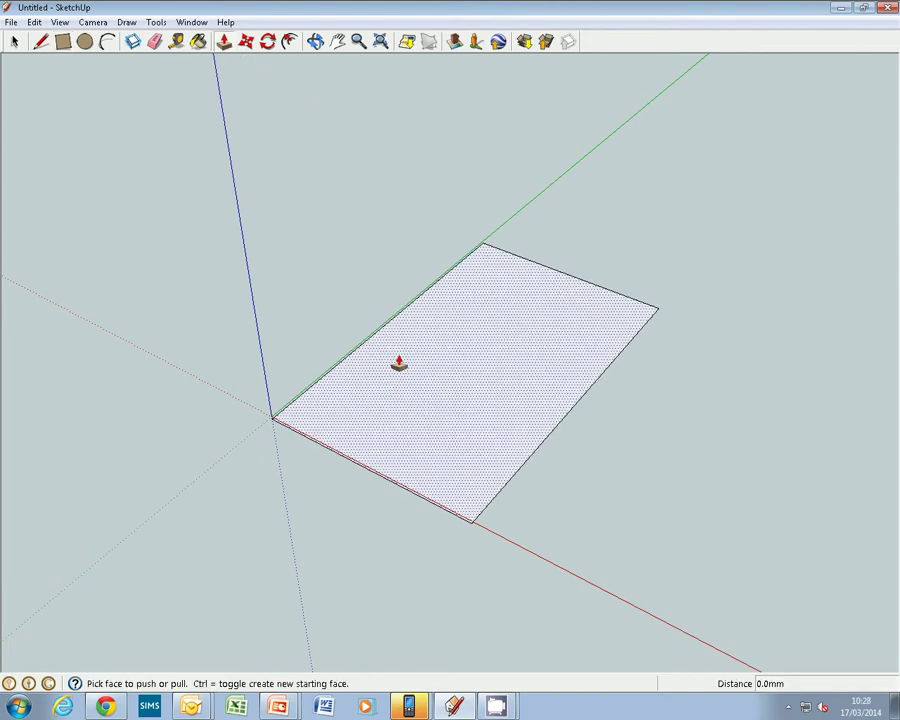
left_click_drag(420, 400, 418, 176)
scroll(422, 212, "down", 1)
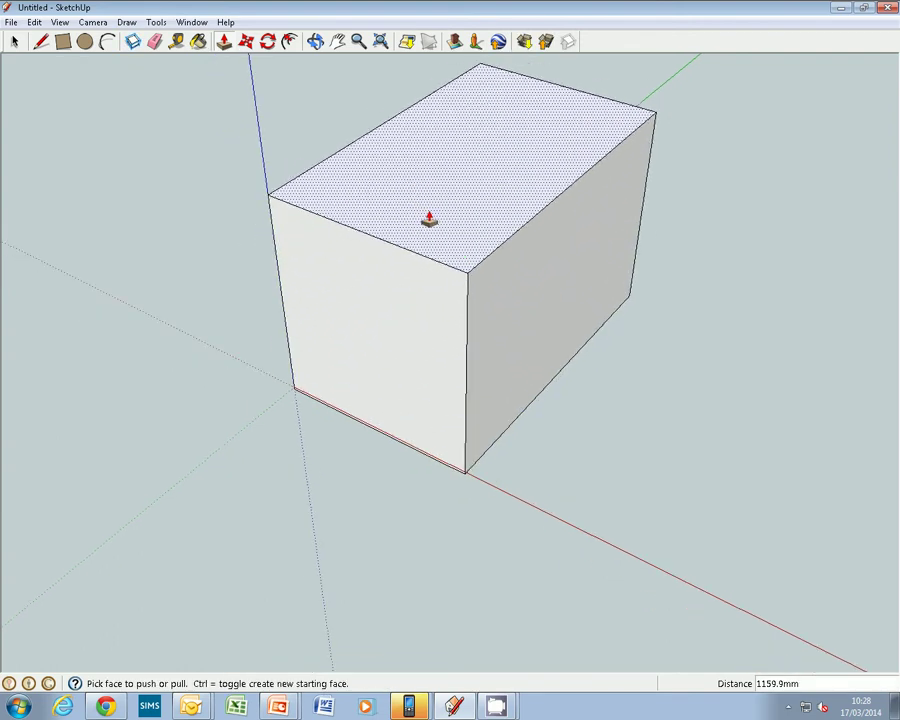
left_click(337, 41)
left_click_drag(576, 189, 522, 246)
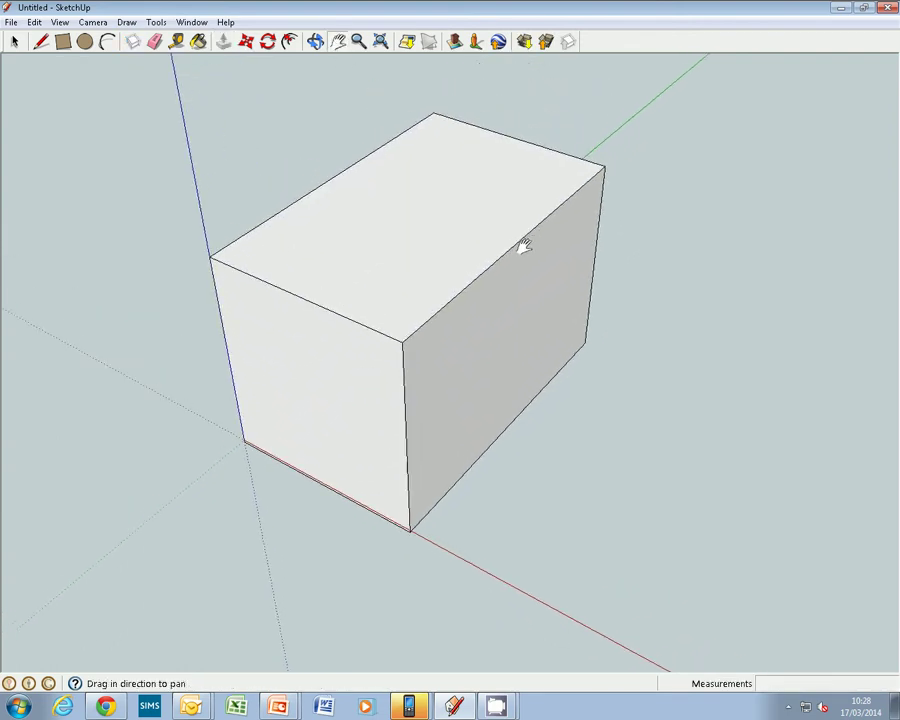
Step: Offset the box's top face inward, undo the too-wide inset, and redo it about 128.6 mm in
left_click(290, 42)
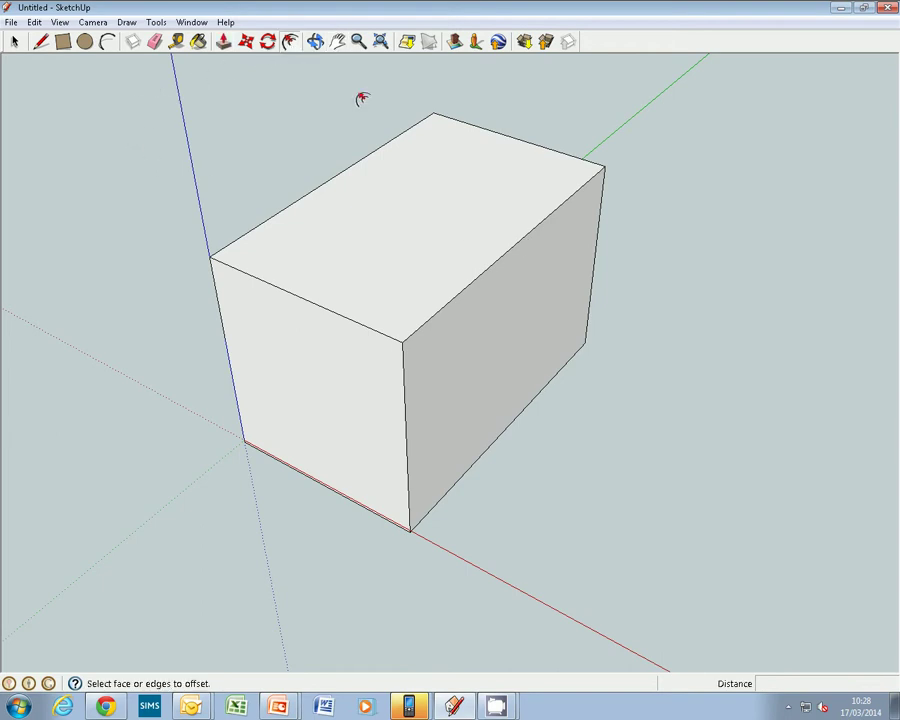
left_click(436, 122)
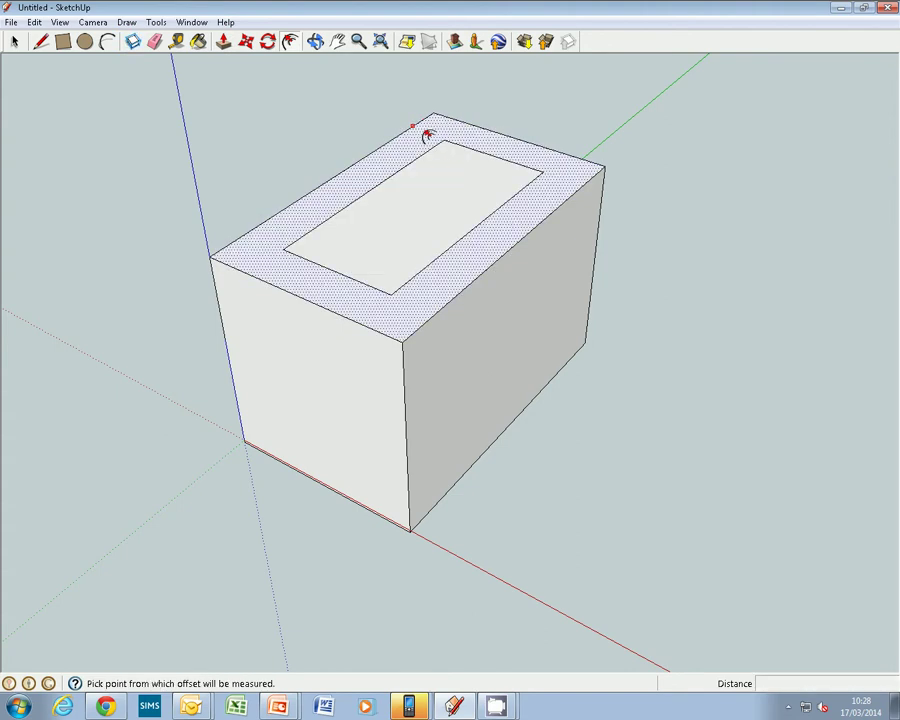
left_click(447, 144)
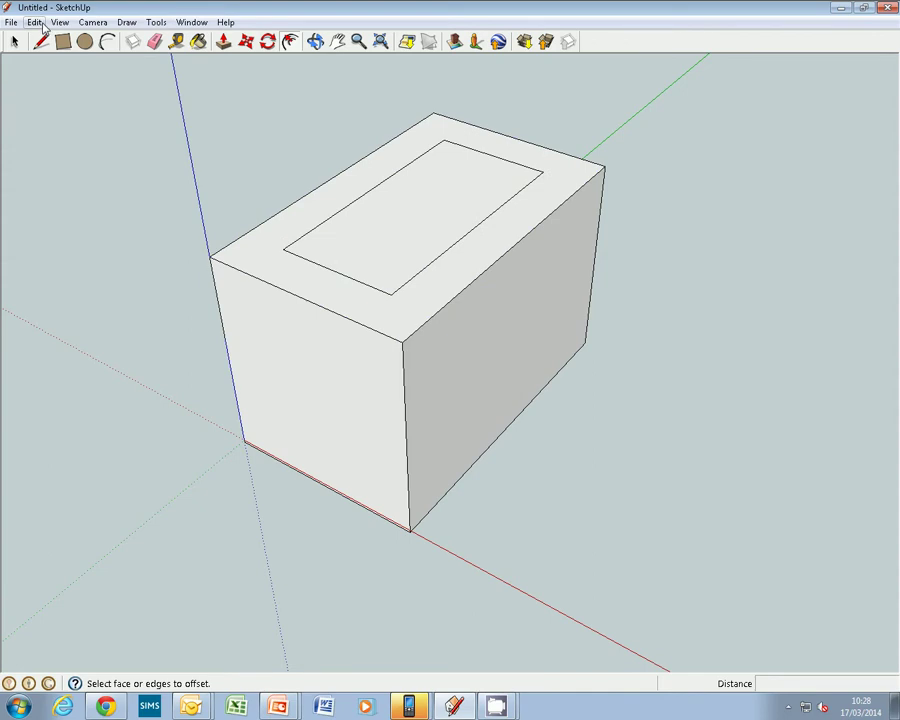
left_click(38, 22)
left_click(22, 36)
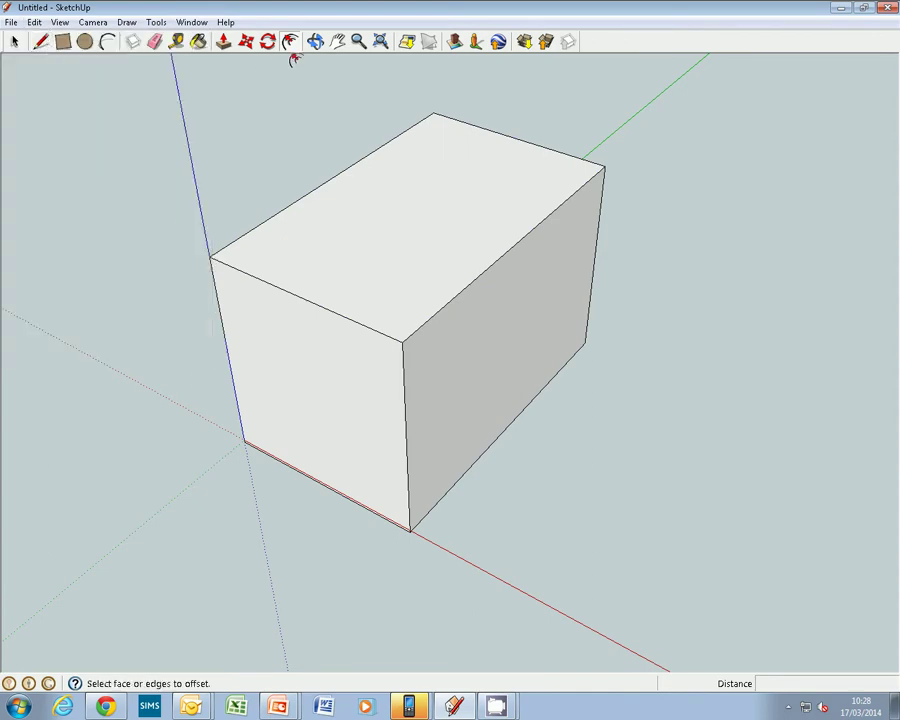
left_click(403, 137)
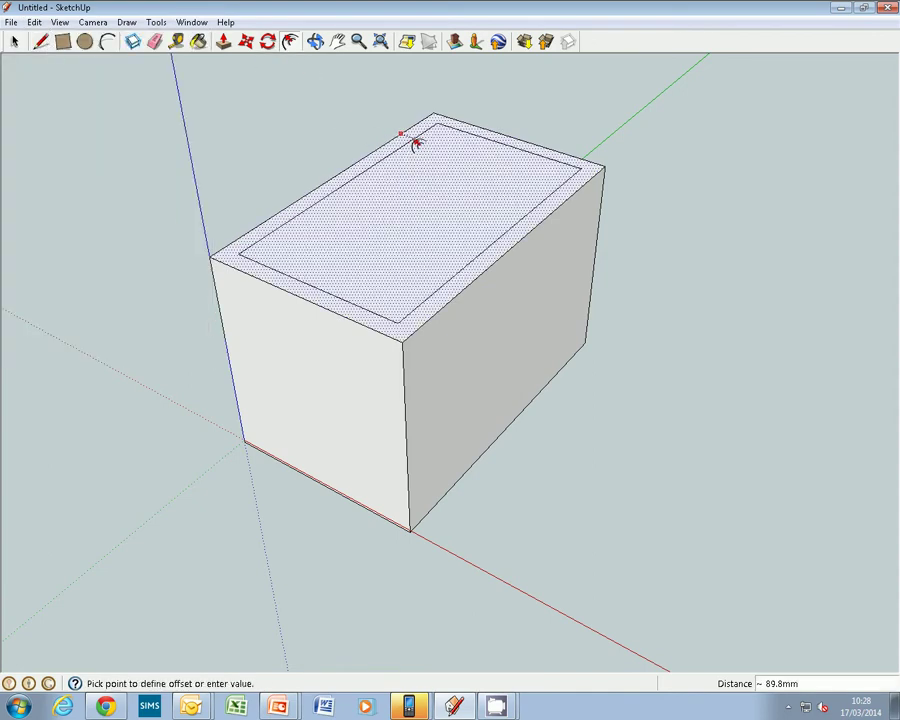
left_click(416, 144)
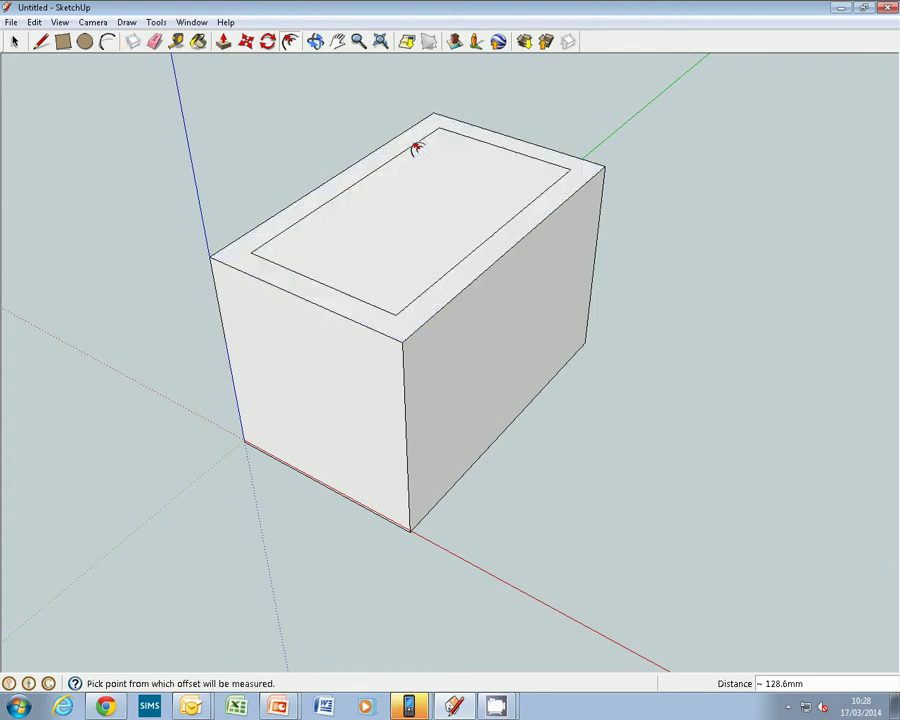
Step: Push the outer rim down 1047.2 mm into a plinth and inset a new outline on the block's top
left_click(223, 41)
left_click_drag(261, 283, 277, 447)
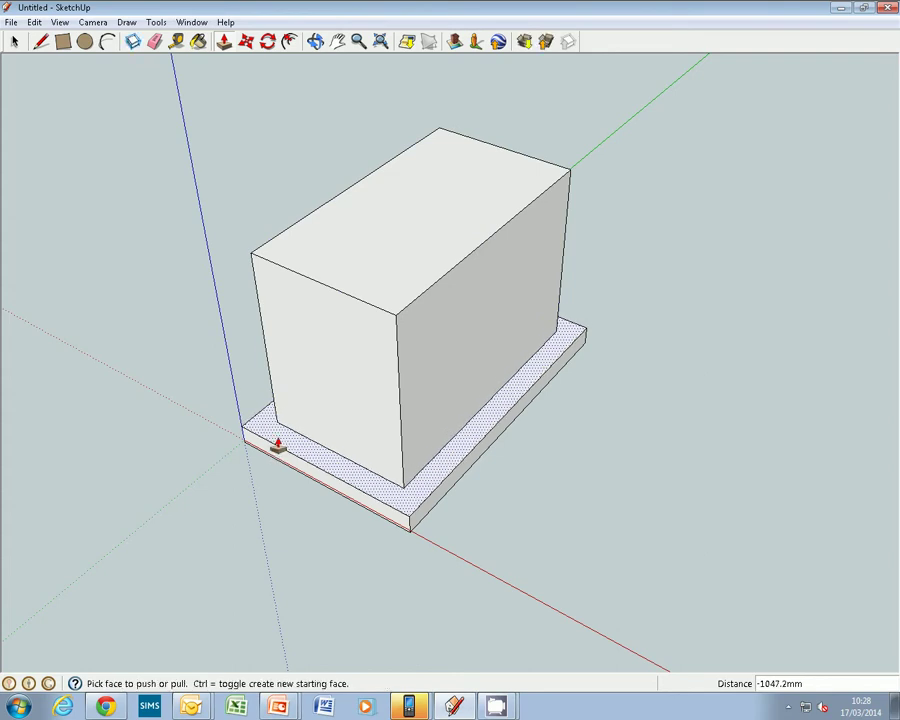
left_click(291, 43)
left_click(430, 134)
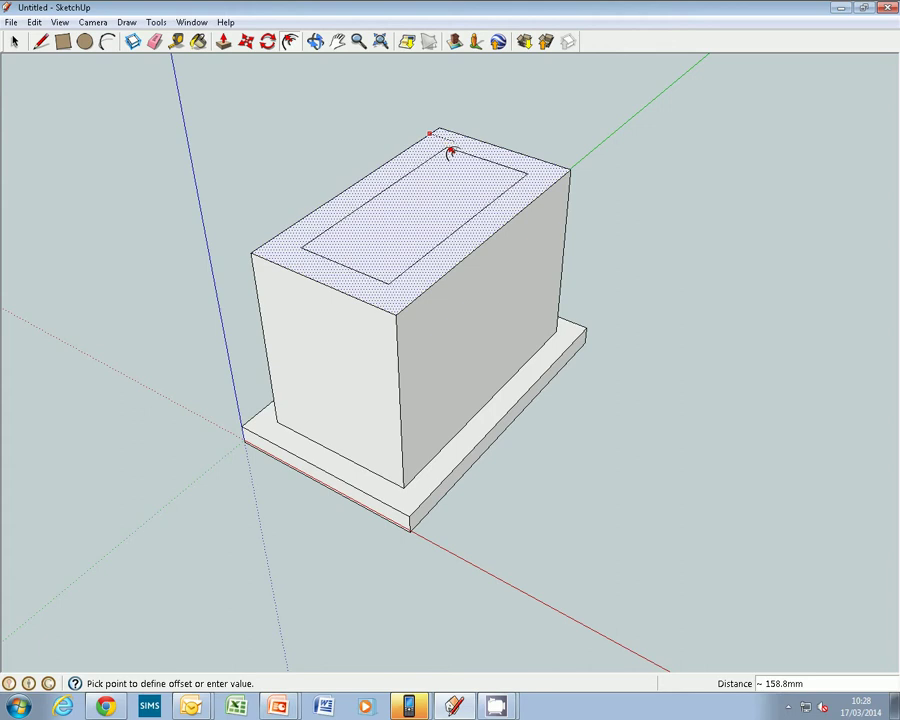
left_click(452, 155)
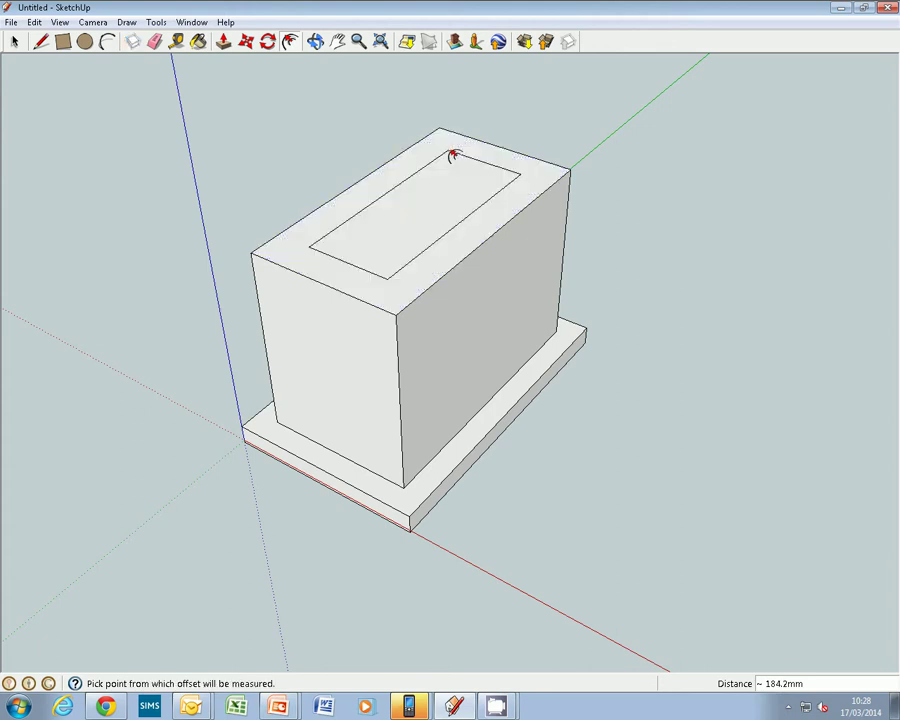
Step: Draw four rectangles across the ends of the top face to mark the corner squares
left_click(63, 42)
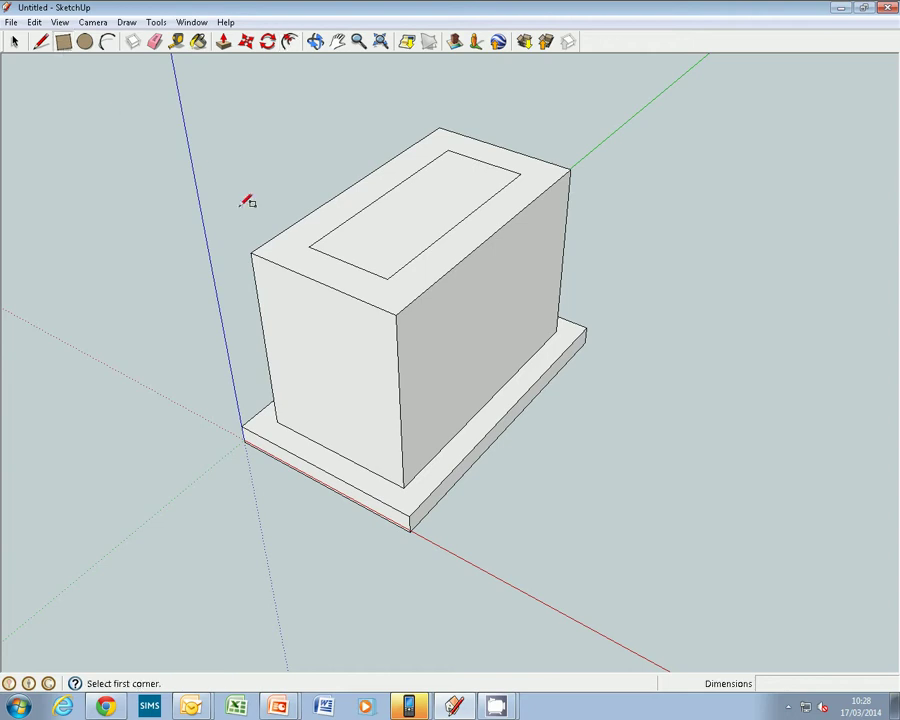
left_click(250, 252)
left_click(312, 246)
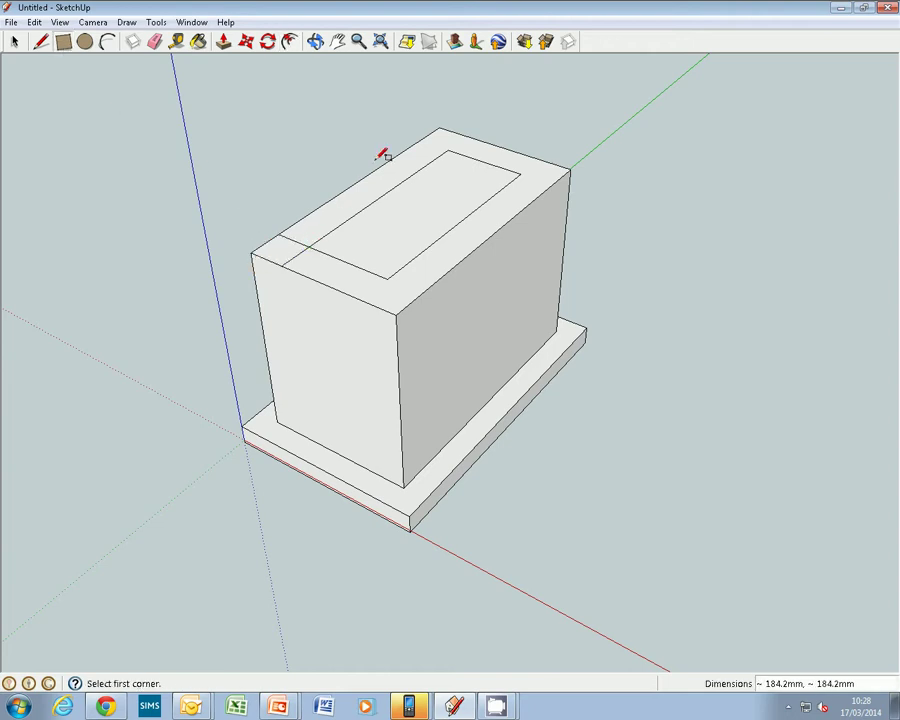
left_click(440, 130)
left_click(450, 150)
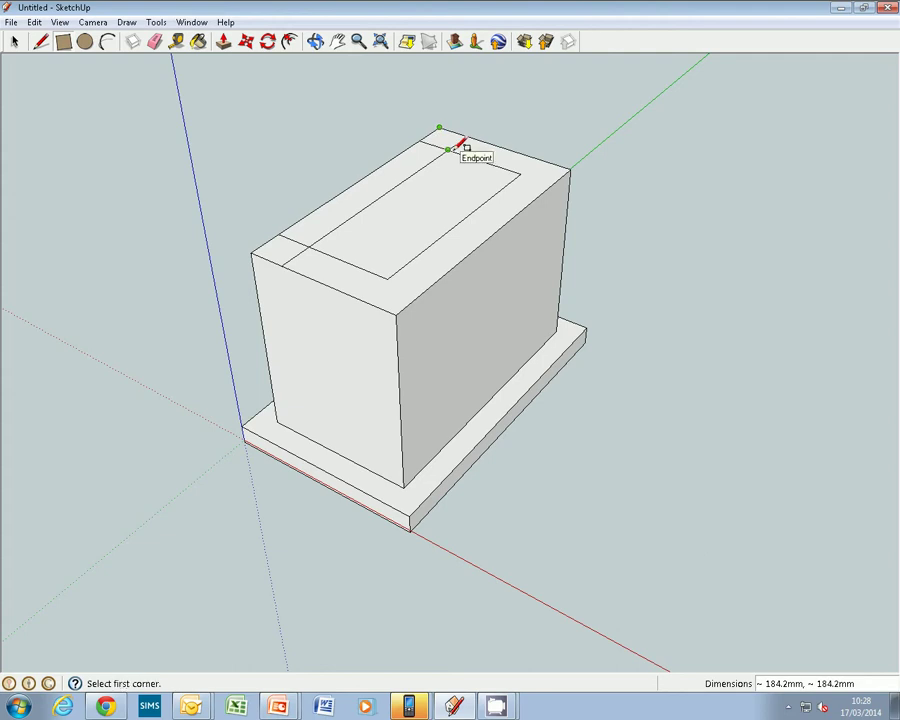
left_click(520, 175)
left_click(572, 165)
left_click(388, 278)
left_click(397, 312)
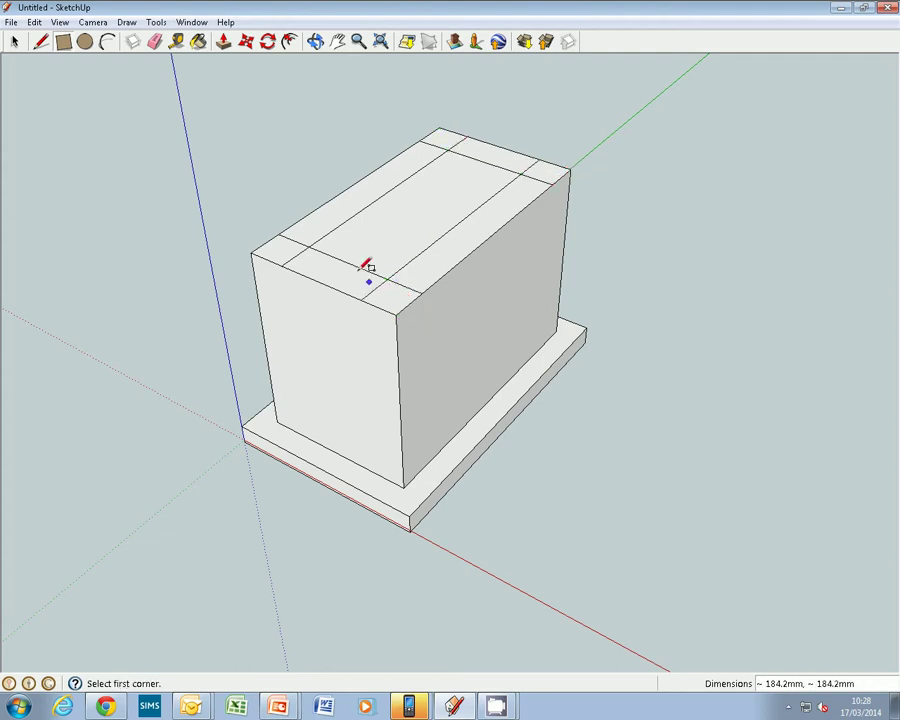
Step: Erase the three connecting inset lines, leaving four corner squares around a cross-shaped face
left_click(155, 44)
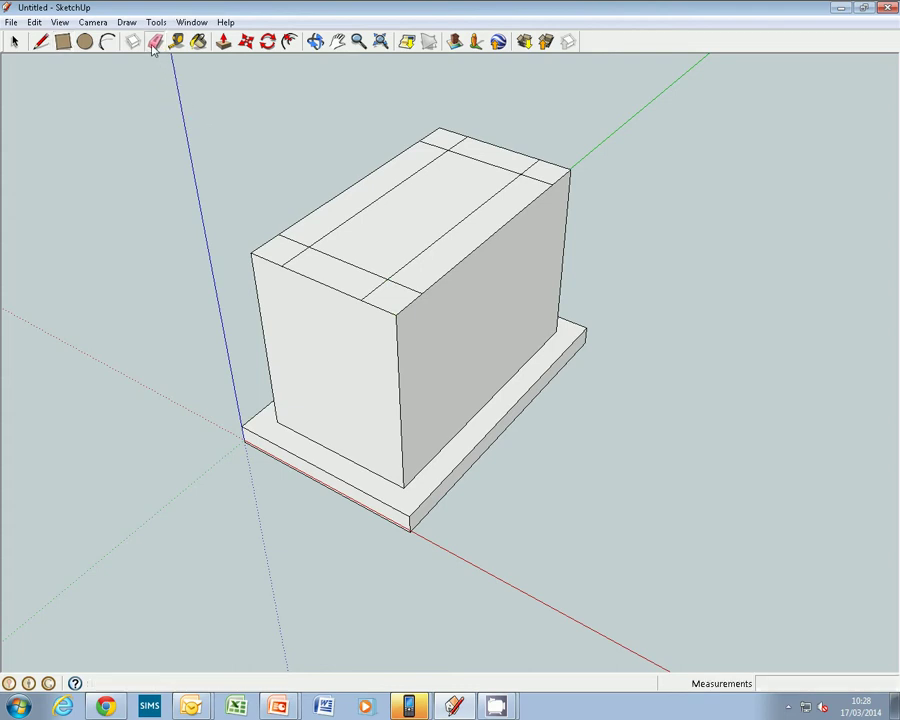
left_click(379, 196)
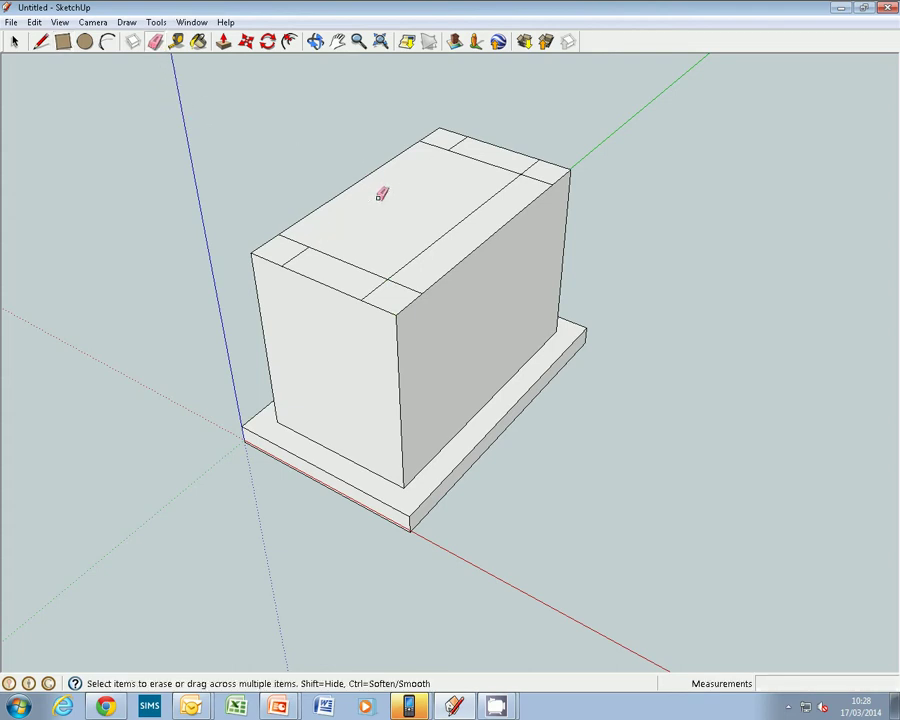
left_click(431, 243)
left_click(493, 160)
Step: Push the cross-shaped face down to leave four square legs, then orbit to view the table upright
left_click(223, 41)
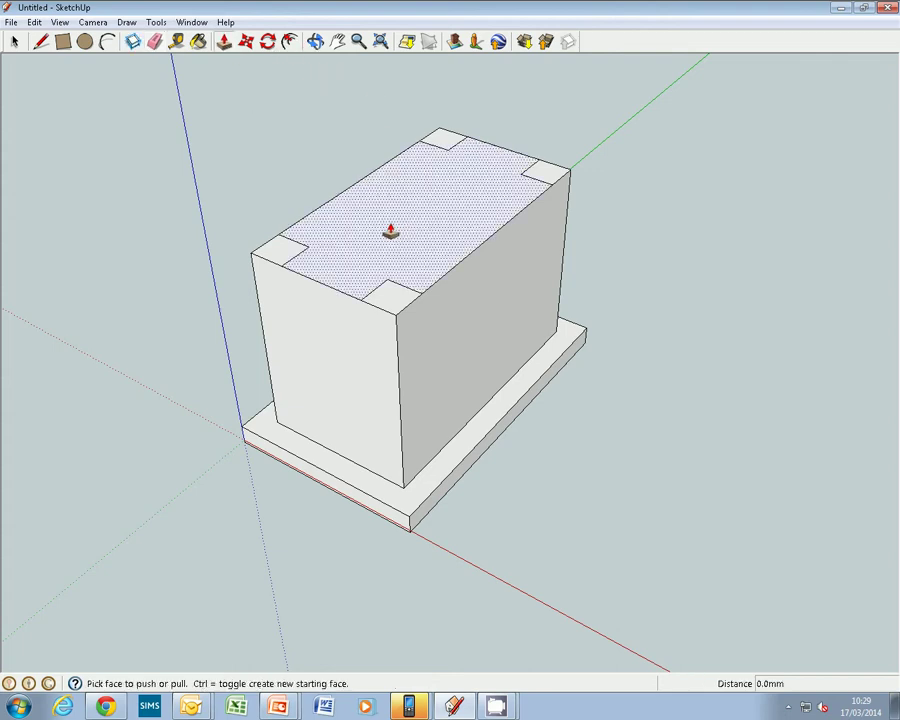
left_click_drag(394, 225, 410, 370)
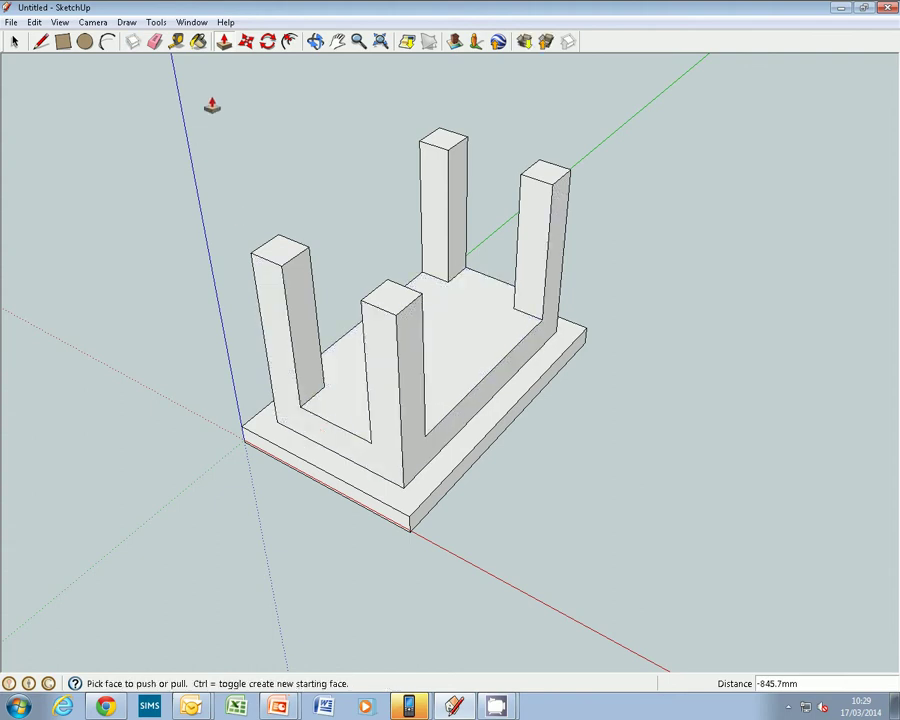
left_click(314, 41)
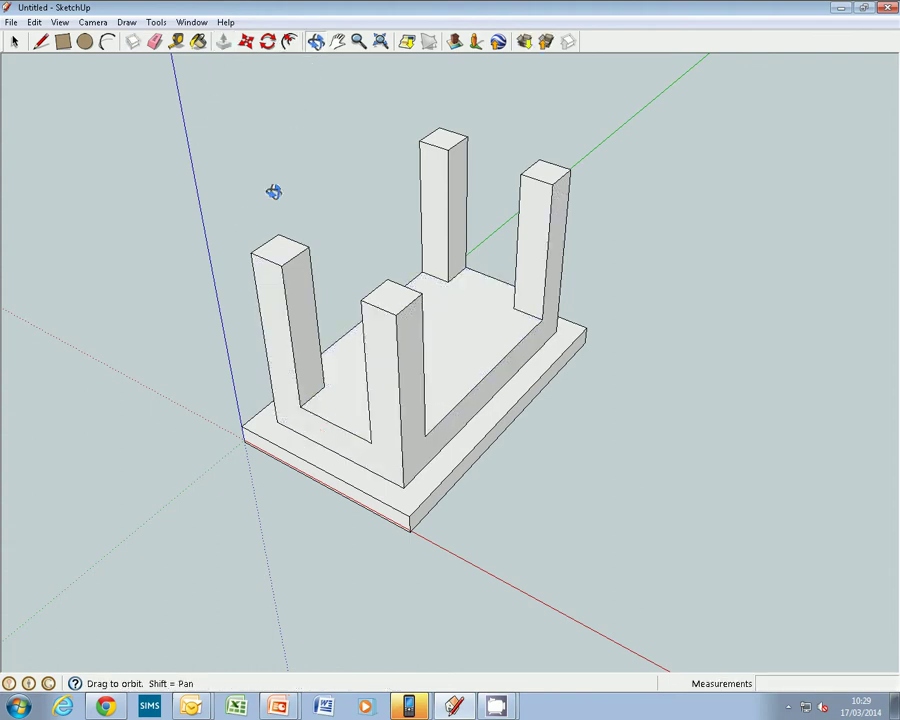
left_click_drag(273, 190, 462, 120)
left_click_drag(436, 354, 402, 137)
left_click_drag(418, 402, 237, 249)
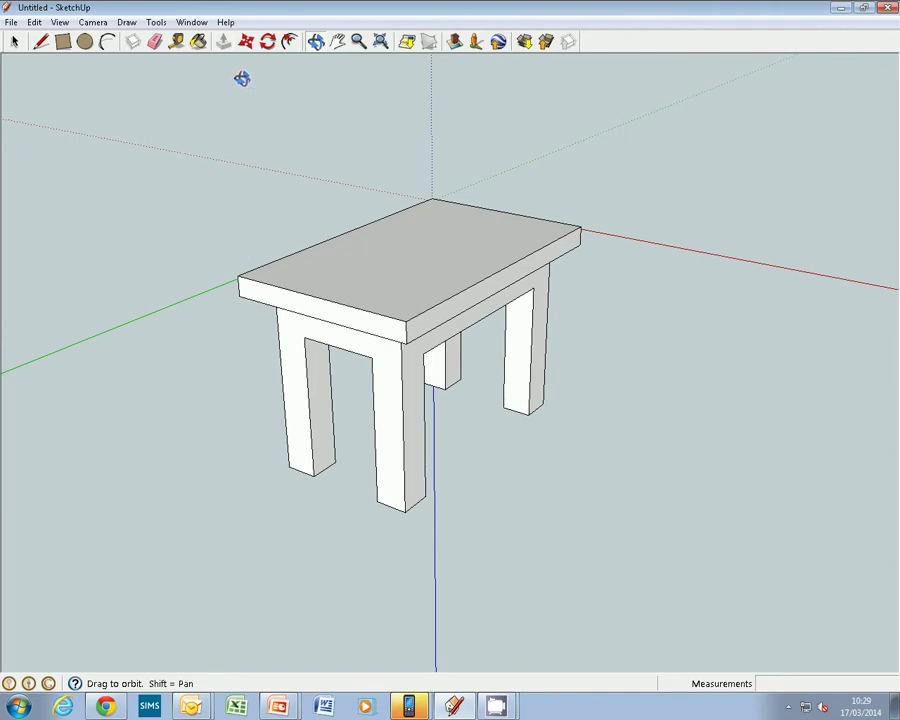
left_click_drag(311, 125, 315, 157)
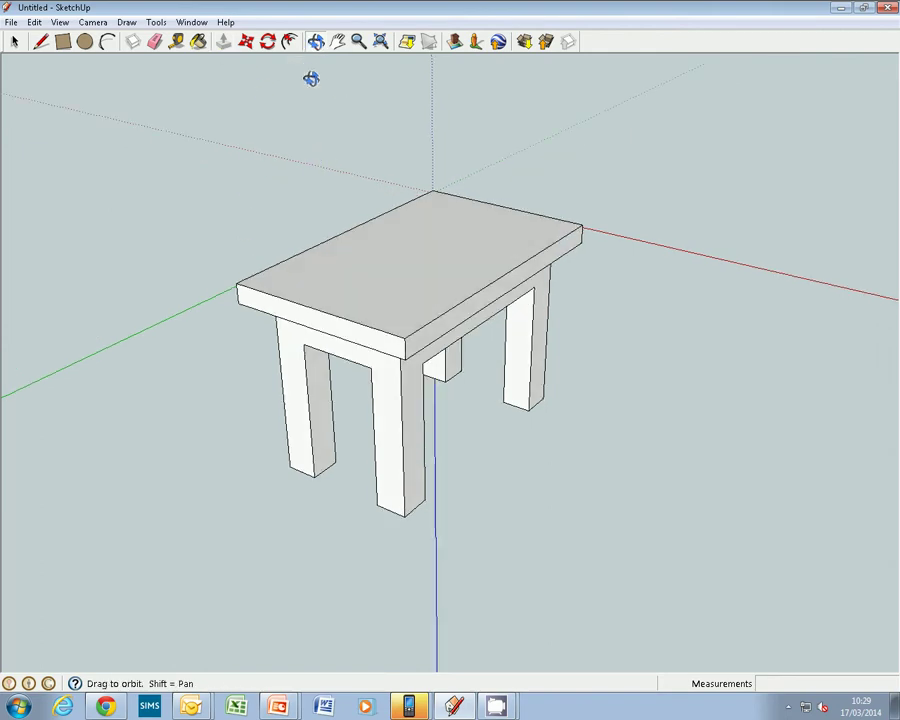
Step: Offset the tabletop face inward to form an inner border outline
left_click(290, 42)
left_click(418, 199)
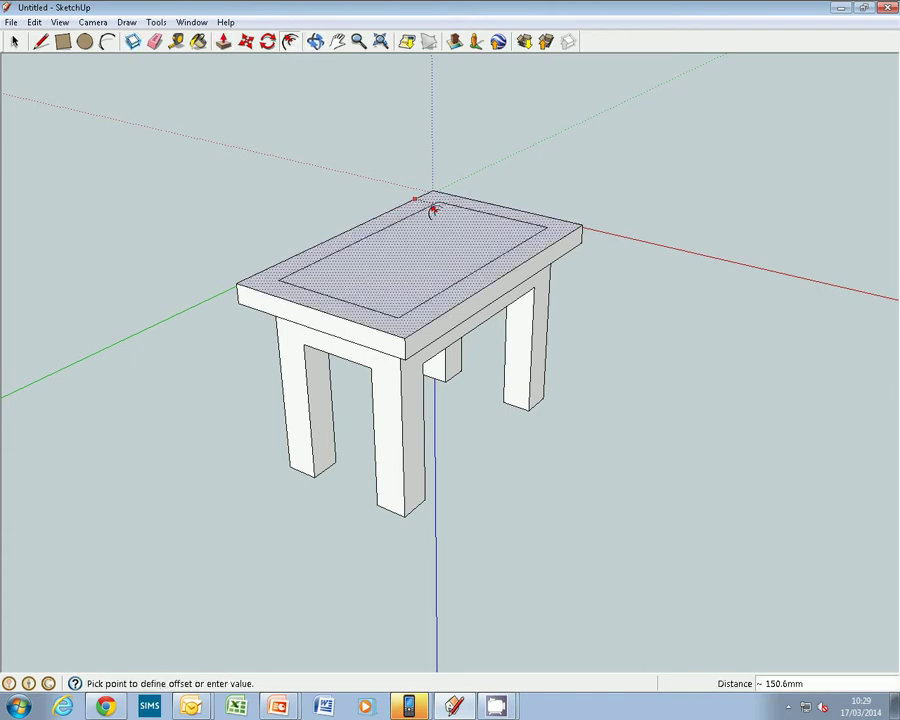
left_click(436, 214)
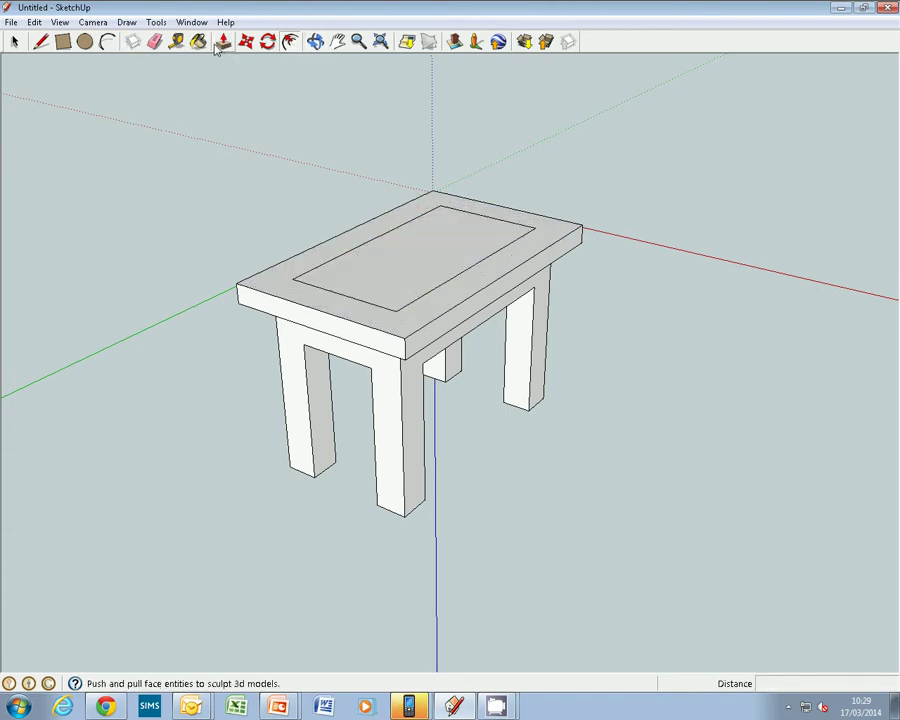
Step: Draw four dividing lines splitting the inner panel into a 2×4 grid of eight tiles
left_click(40, 43)
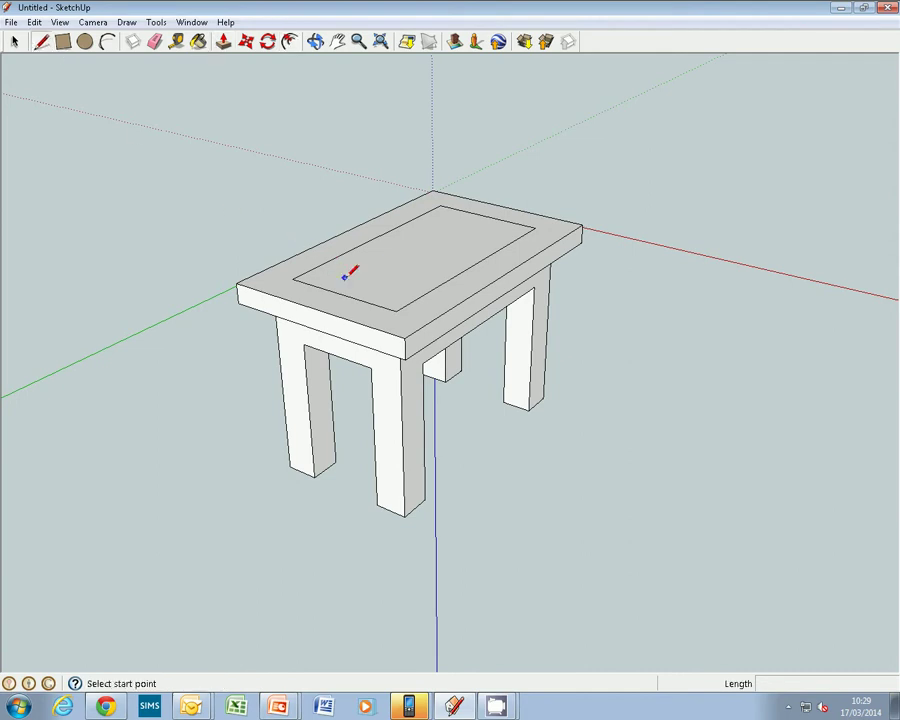
left_click(343, 292)
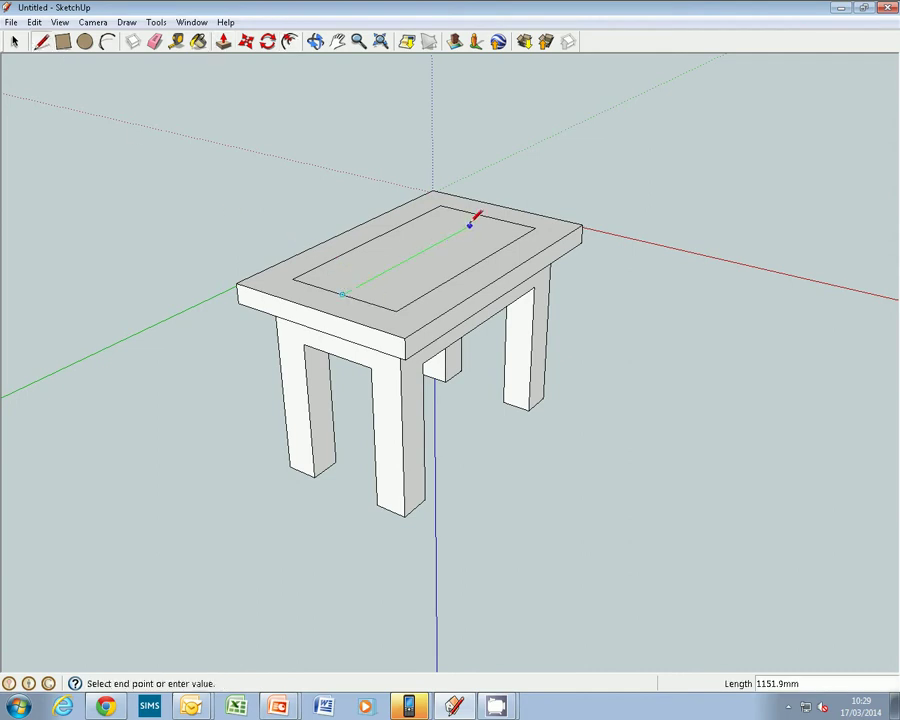
left_click(485, 217)
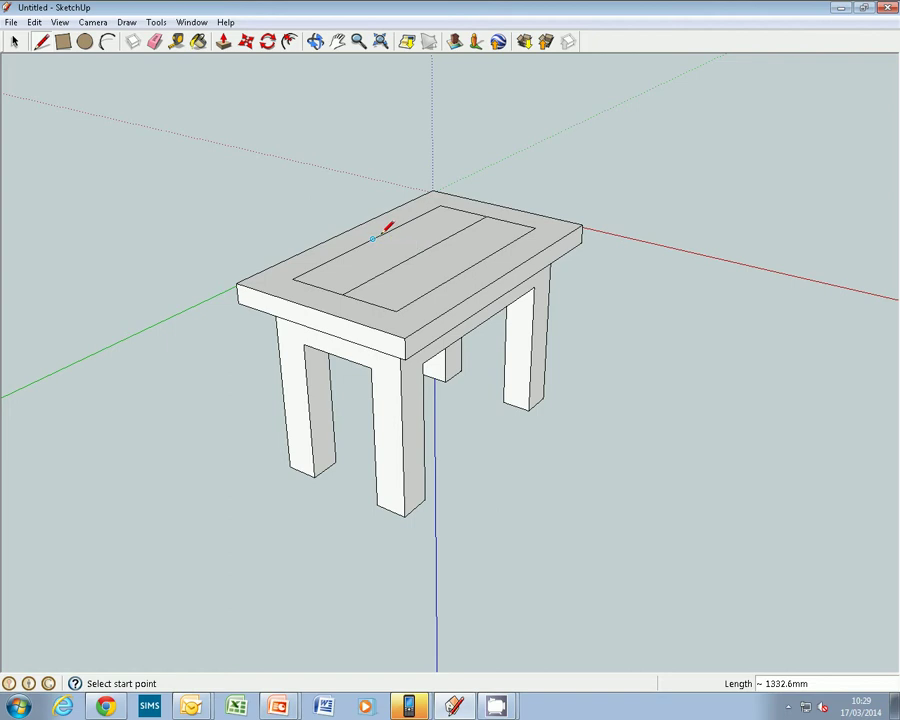
left_click(372, 238)
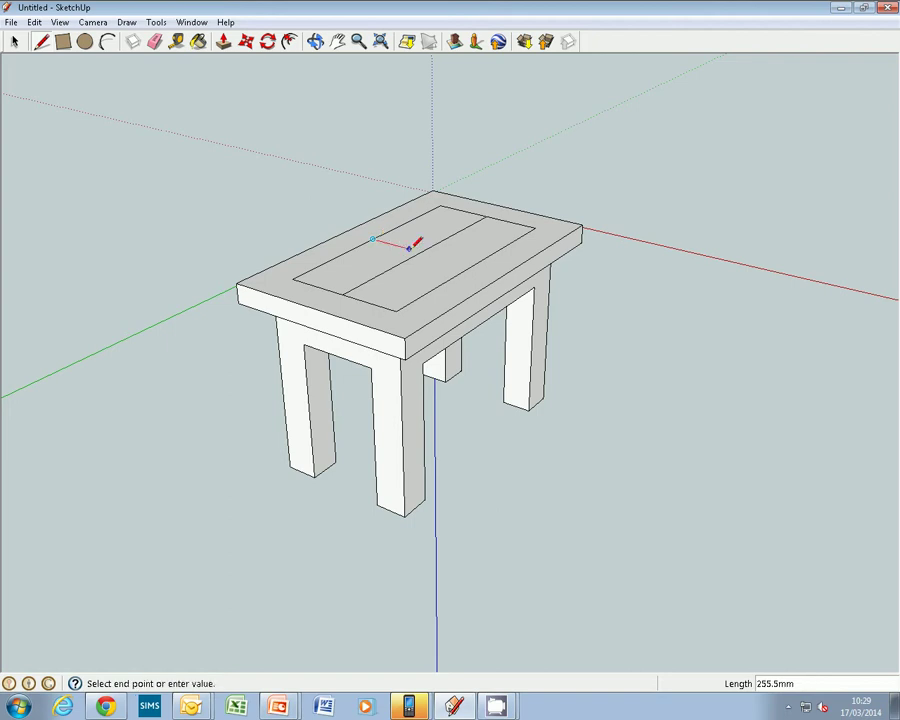
left_click(471, 263)
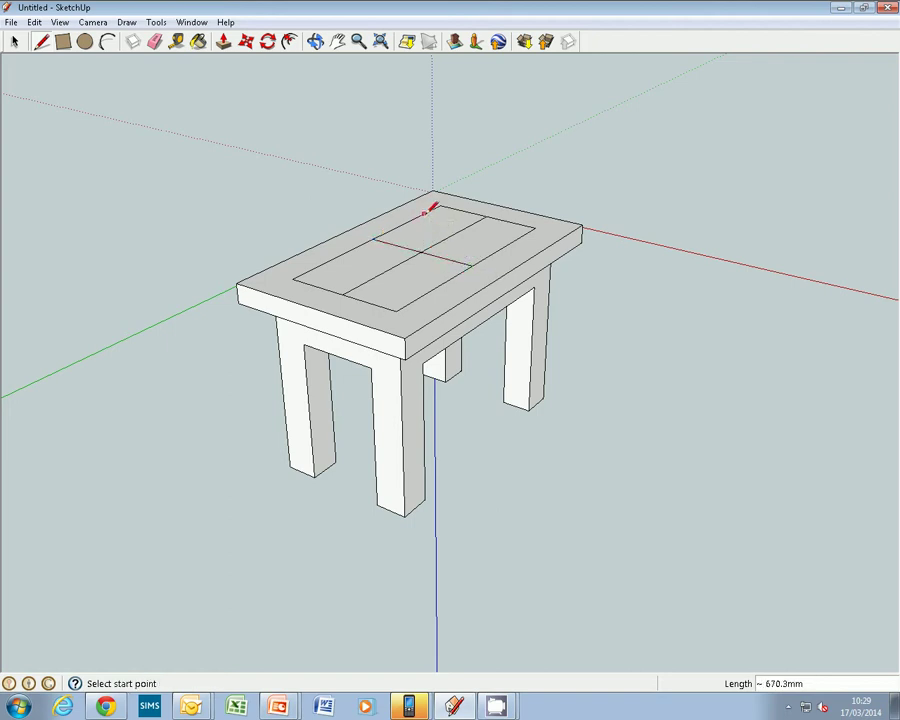
left_click(416, 218)
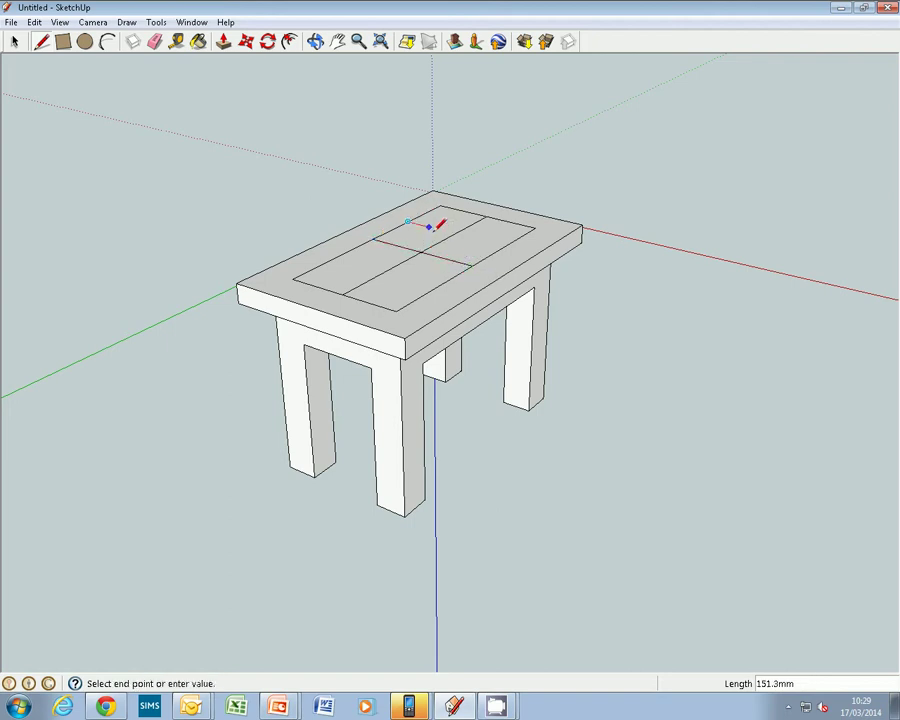
left_click(509, 240)
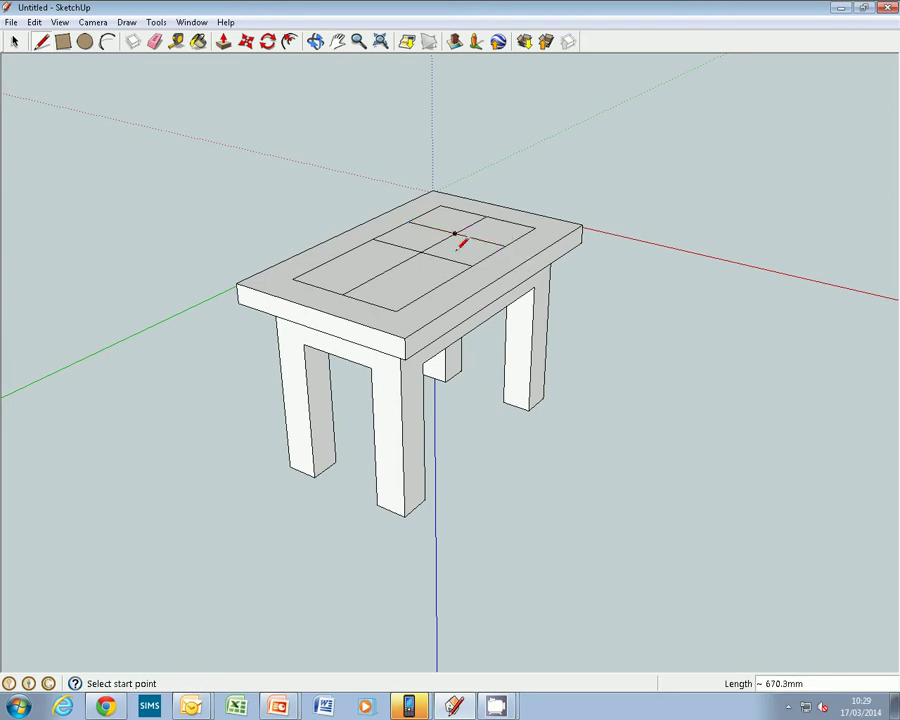
left_click(335, 258)
left_click(436, 286)
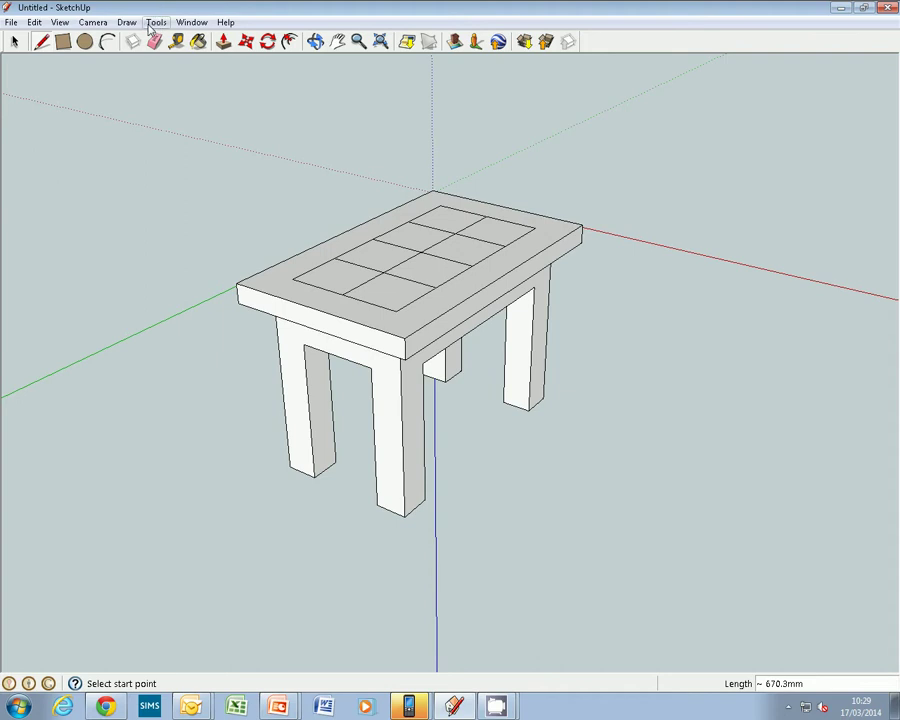
Step: Sink the outer tabletop border 19.2 mm below the tiles
left_click(222, 42)
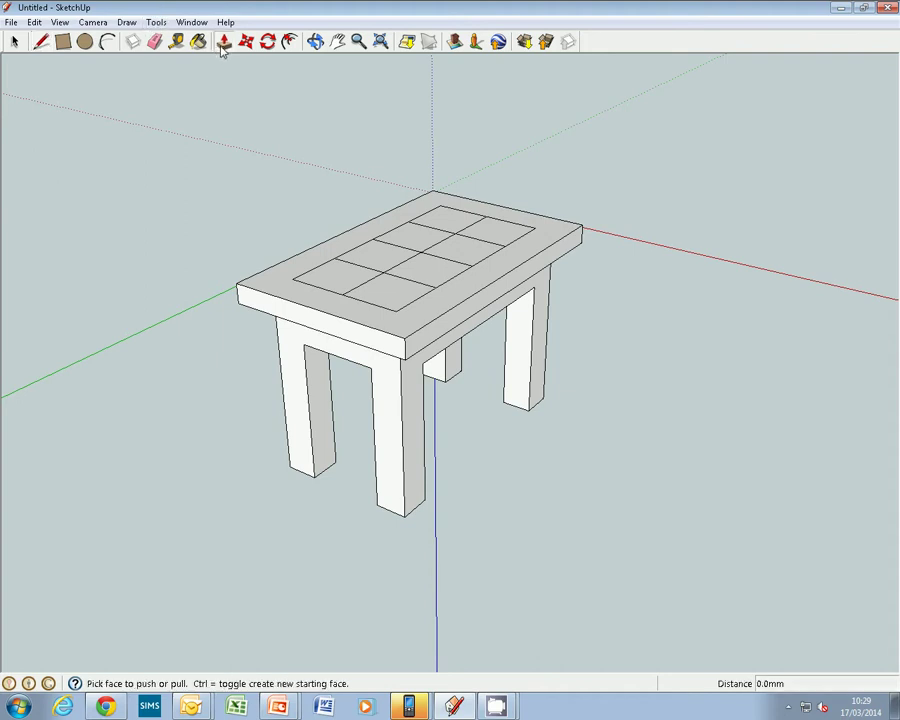
left_click(346, 305)
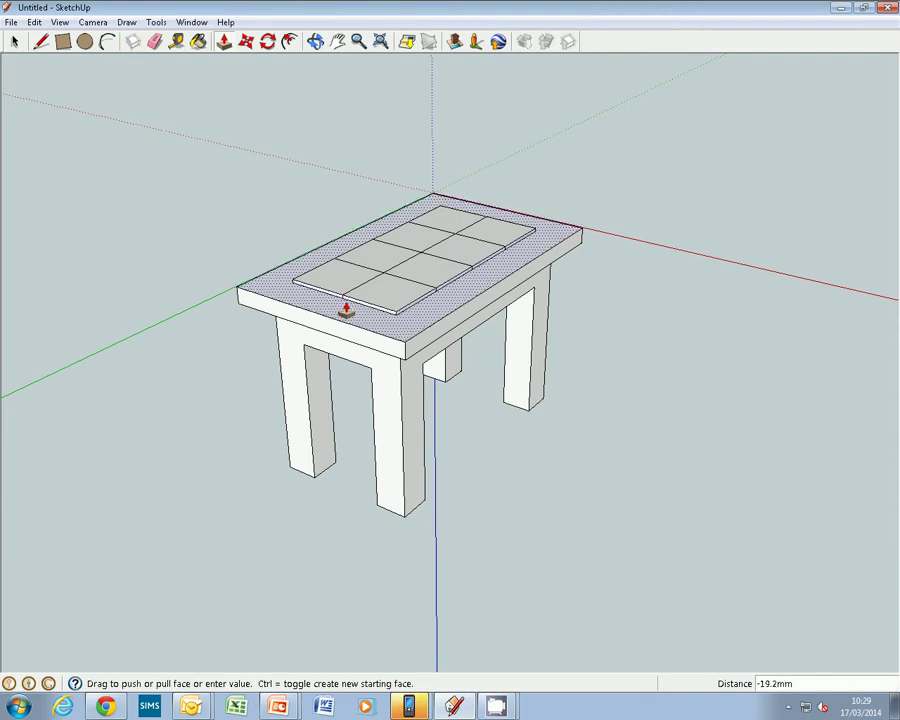
left_click(346, 310)
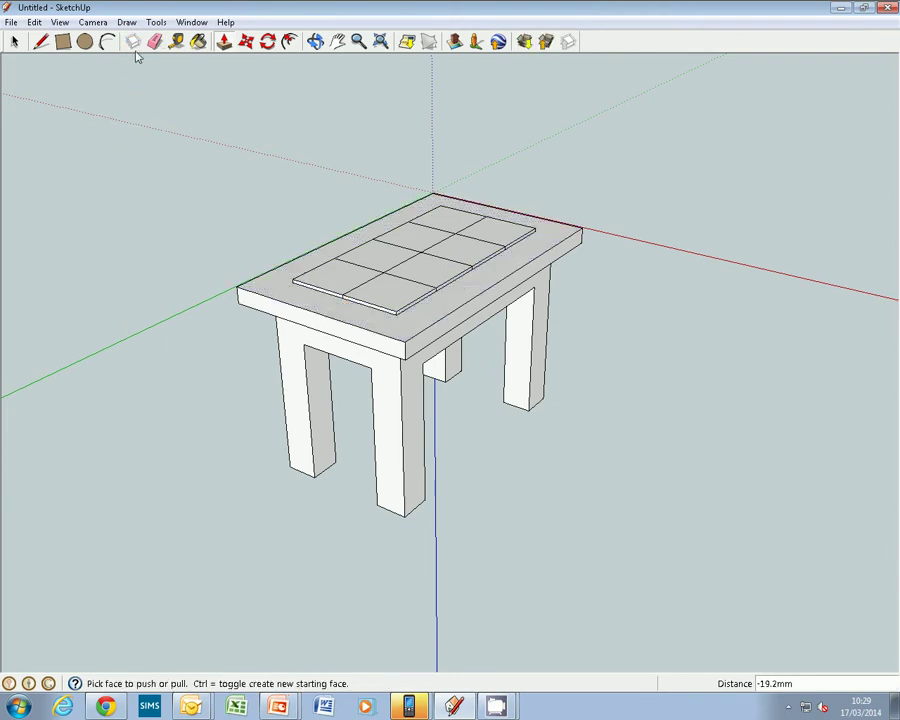
Step: Draw a 106 mm square on the back leg and extrude it into a stretcher reaching the front leg
left_click(66, 44)
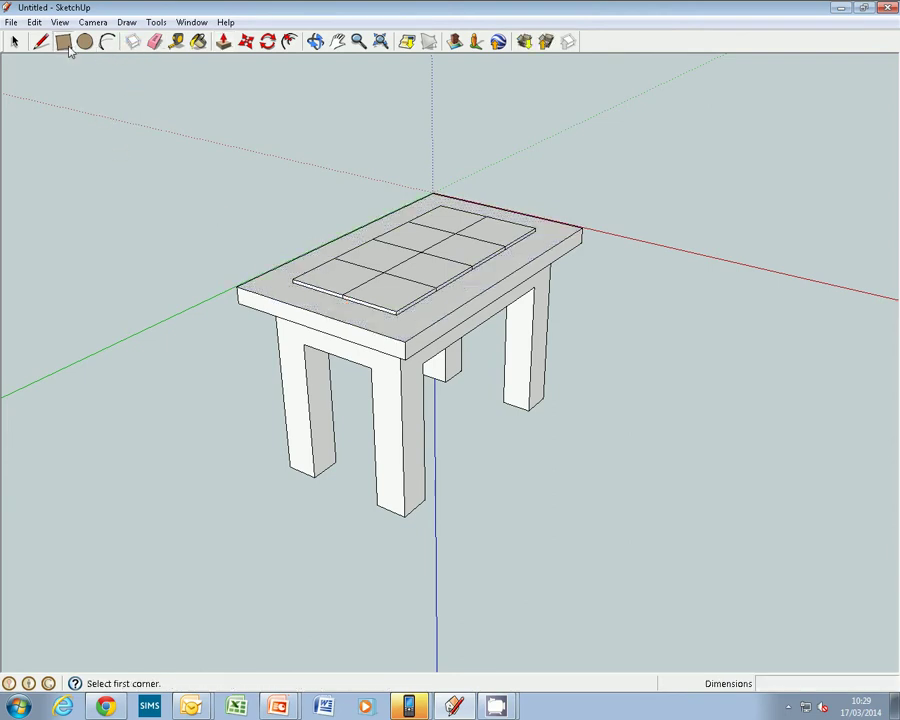
left_click(511, 366)
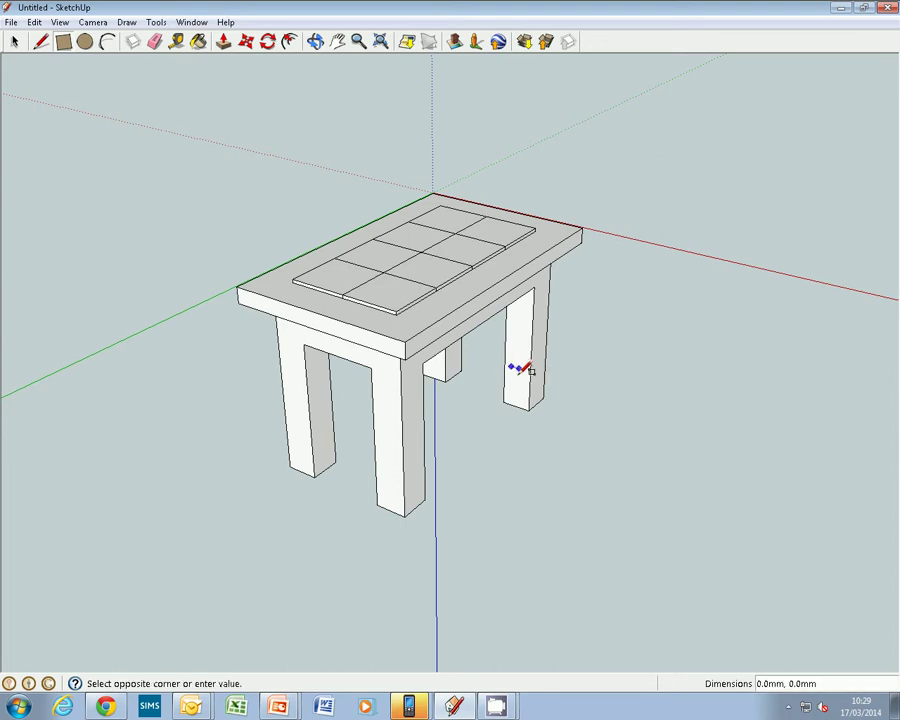
left_click(527, 383)
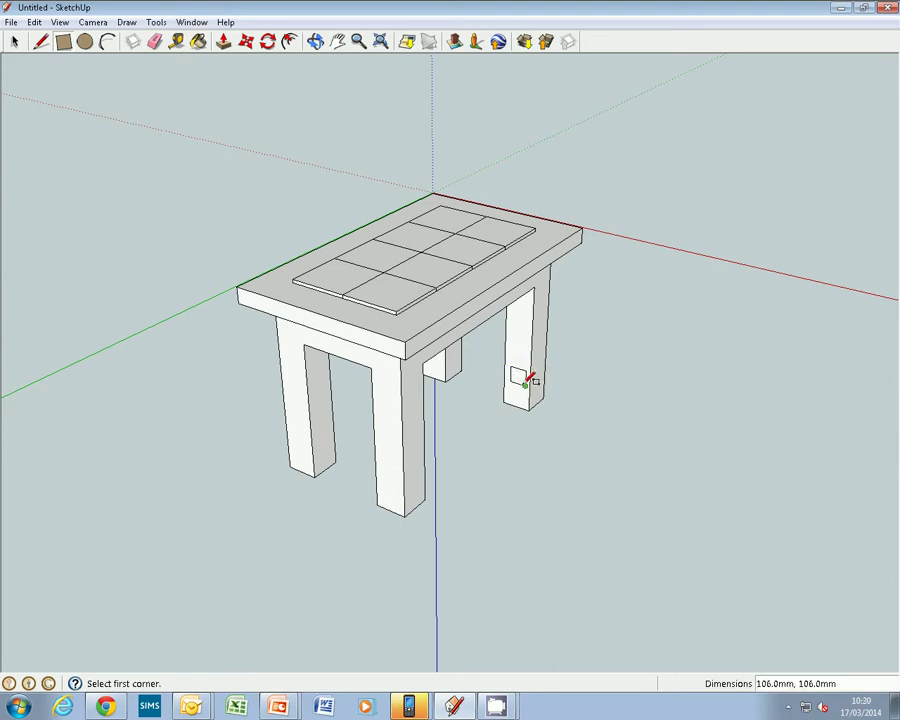
left_click(223, 41)
left_click(516, 378)
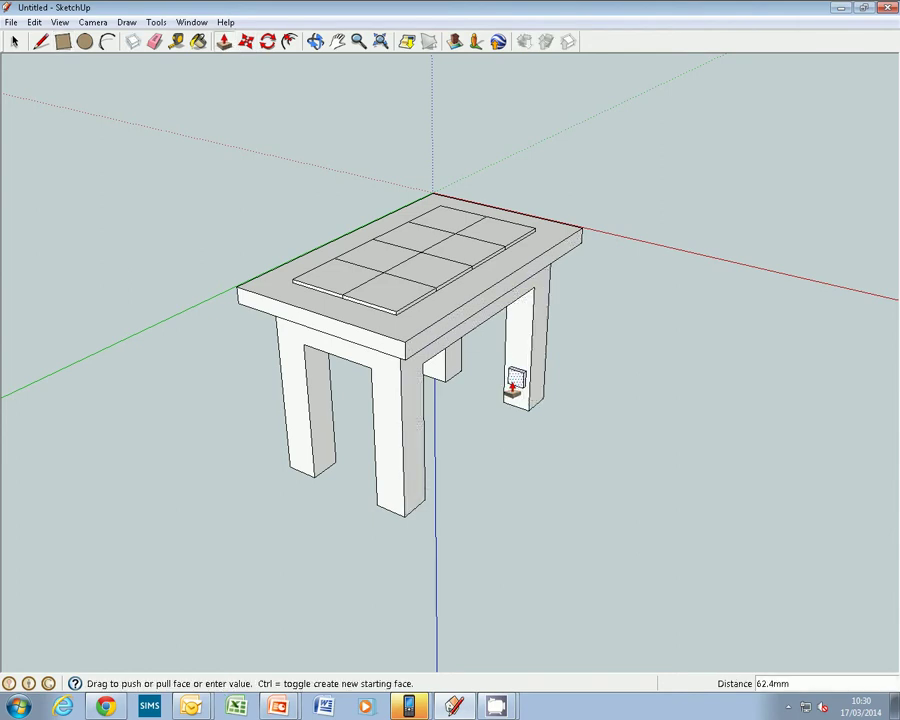
left_click(405, 473)
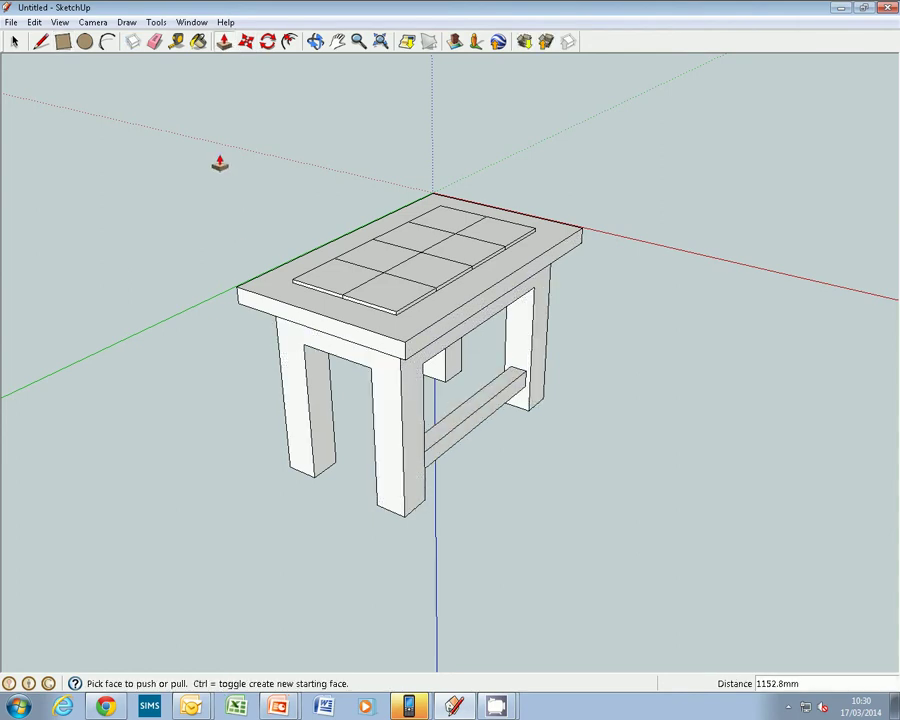
left_click(63, 40)
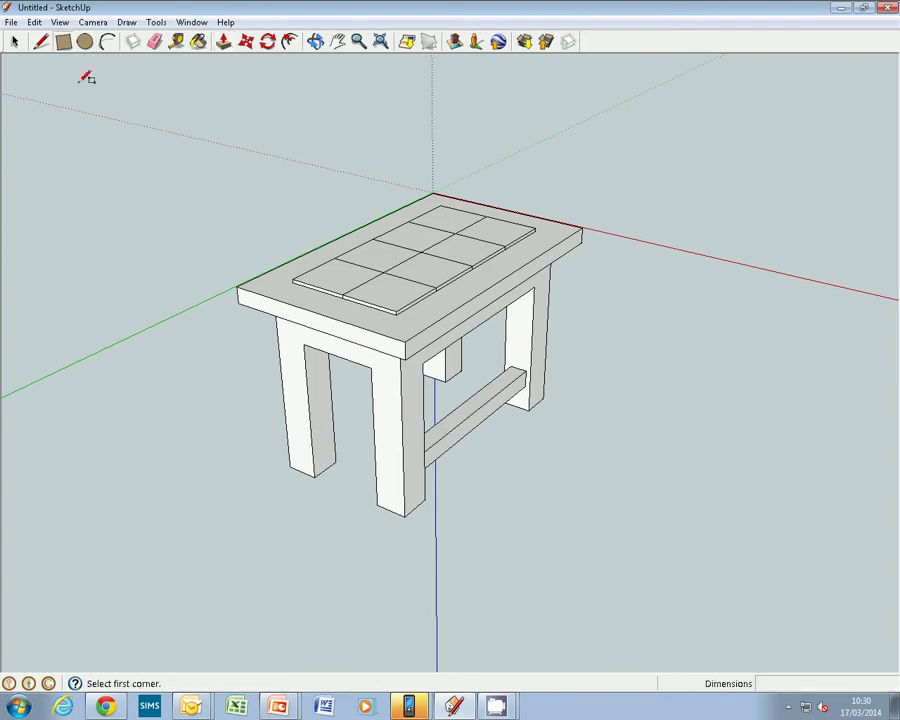
left_click(319, 432)
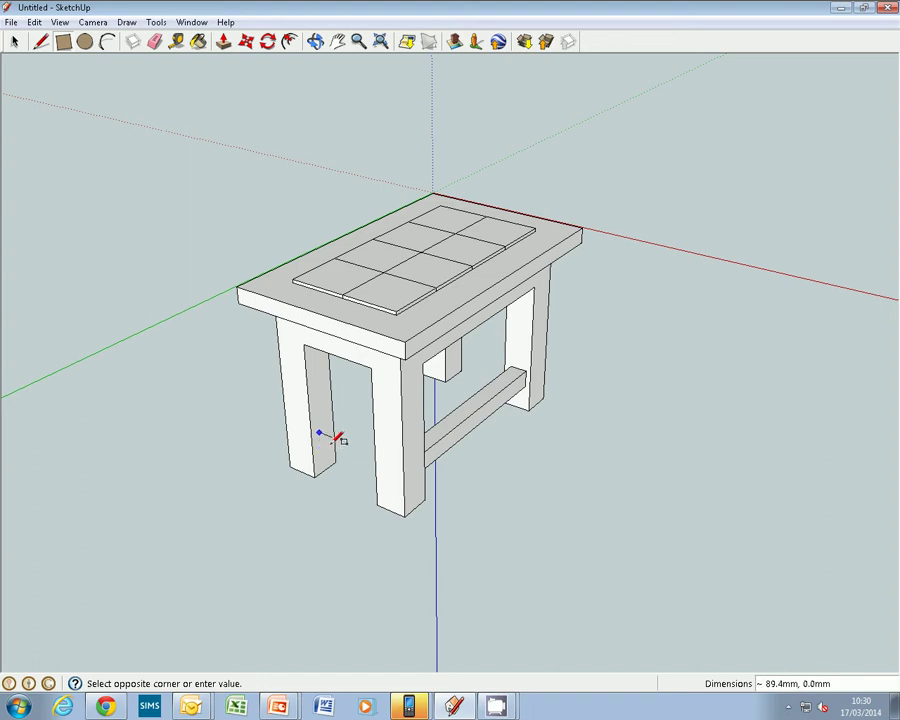
key("Escape")
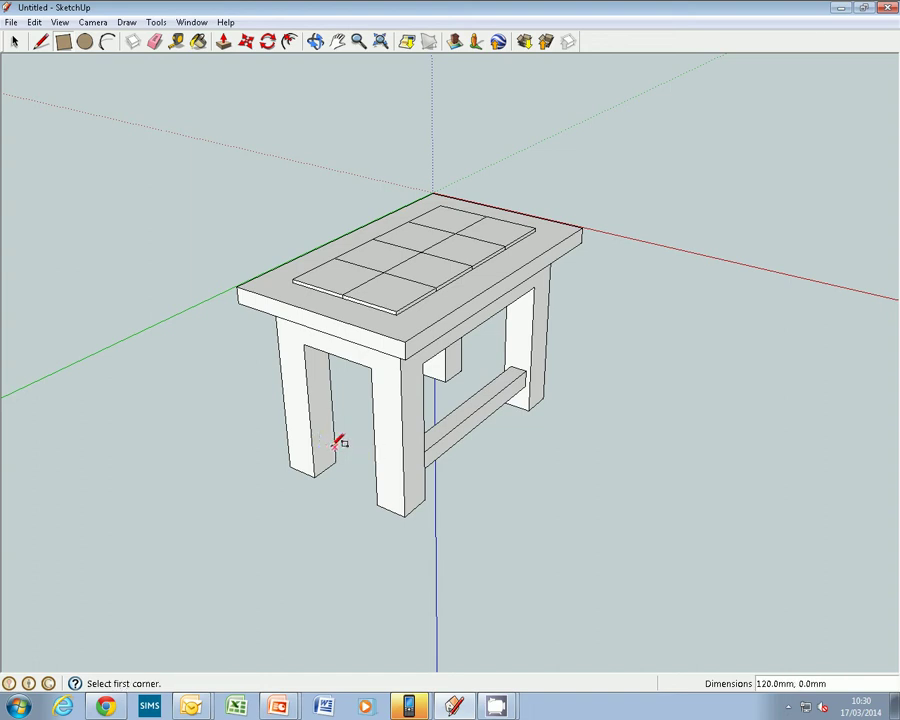
Step: Draw a circle on a leg's inner face and extrude it about 527.3 mm into a rod to the other leg
left_click(85, 41)
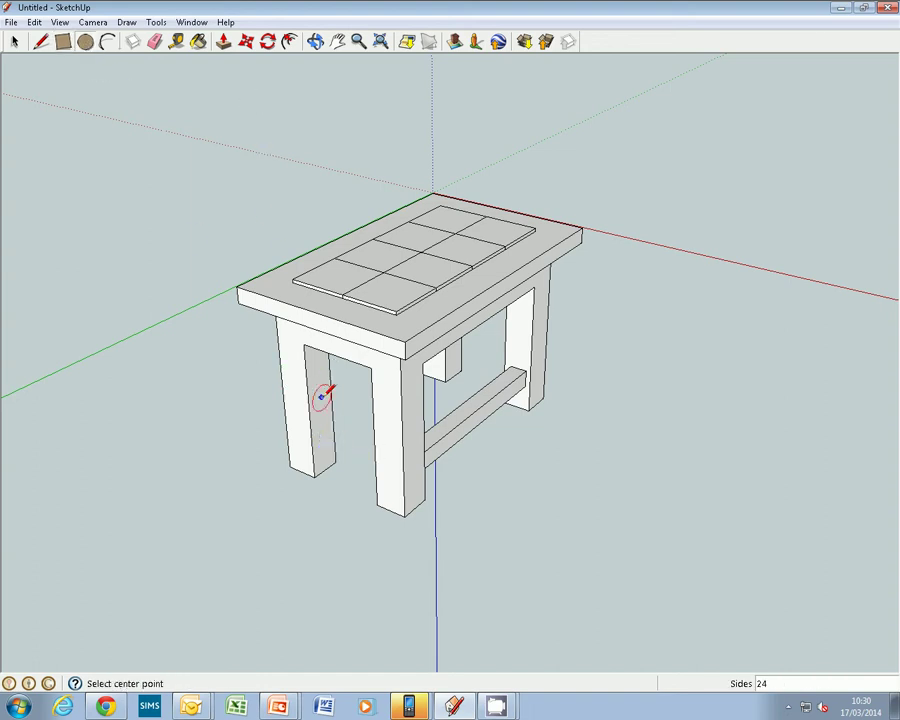
left_click(321, 437)
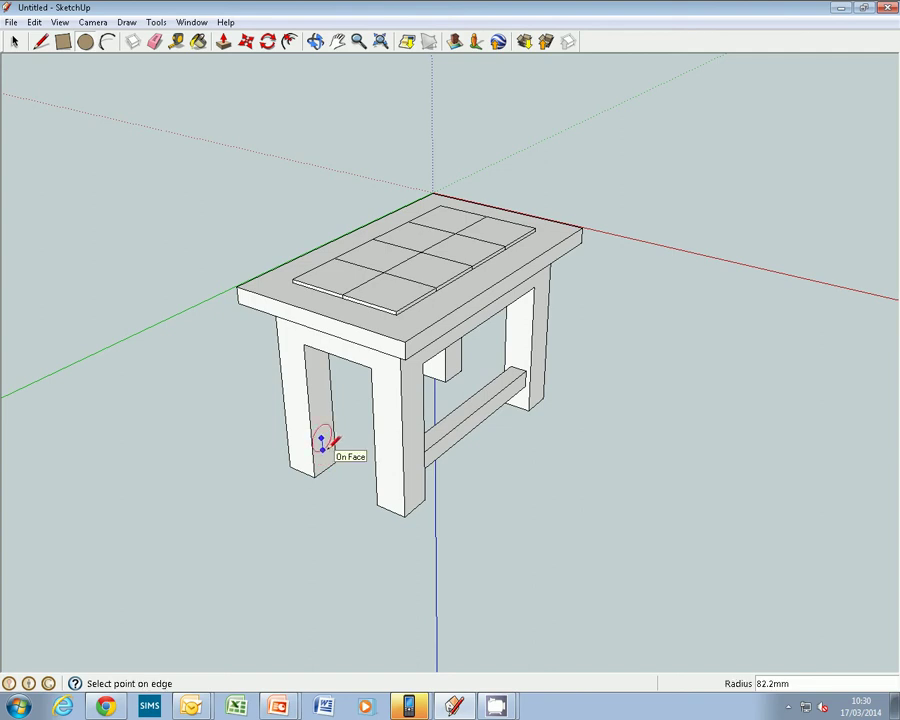
left_click(335, 440)
left_click(322, 436)
left_click(326, 419)
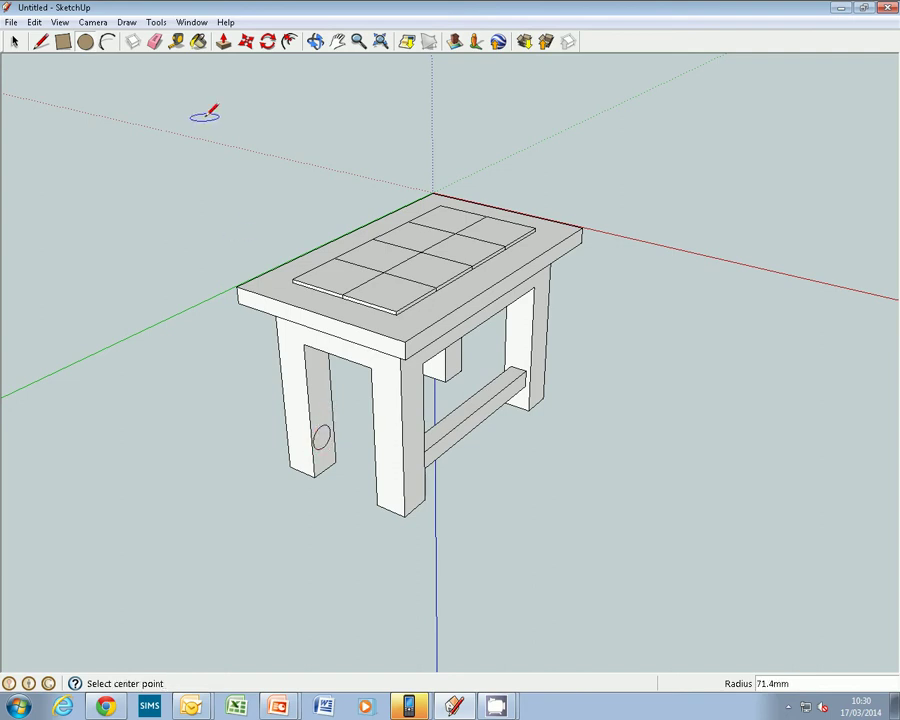
left_click(222, 42)
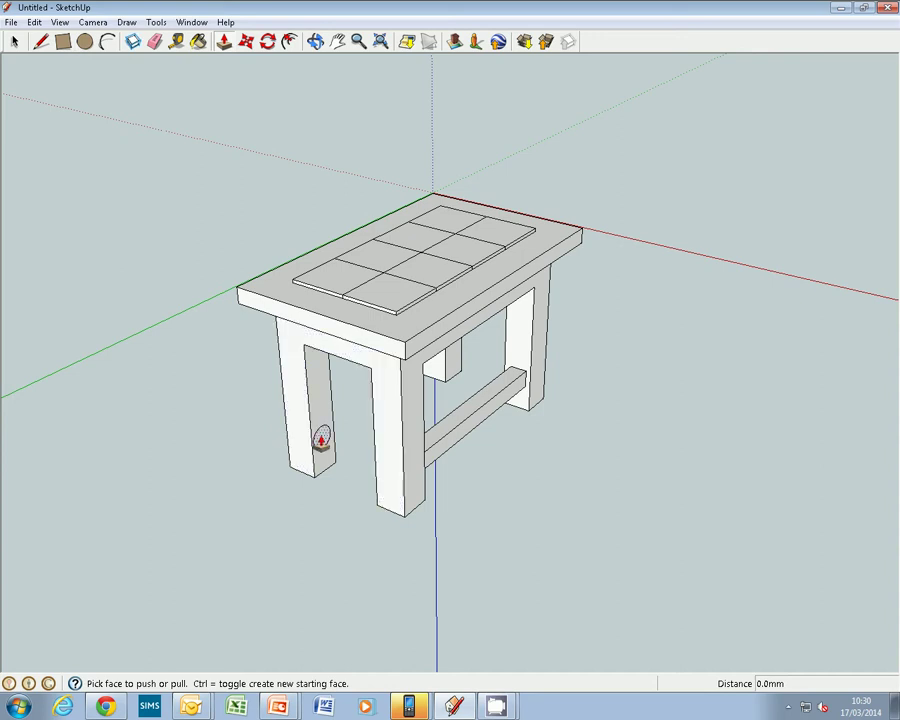
left_click_drag(320, 436, 392, 481)
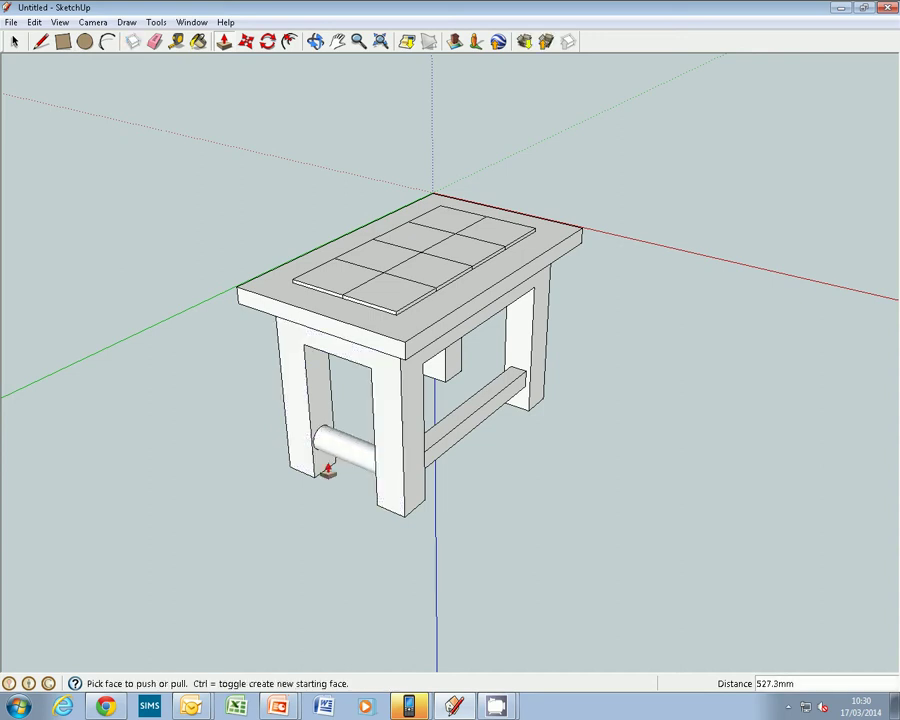
Step: Paint the tabletop frame and its front edge dark orange Color_C06 from the Colors materials
left_click(199, 44)
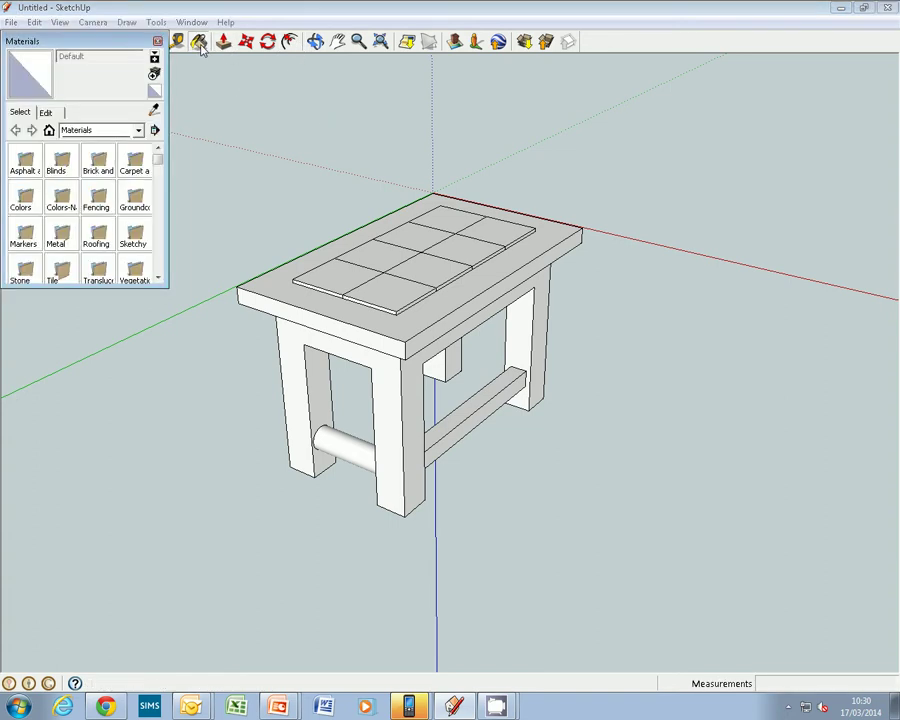
left_click(29, 204)
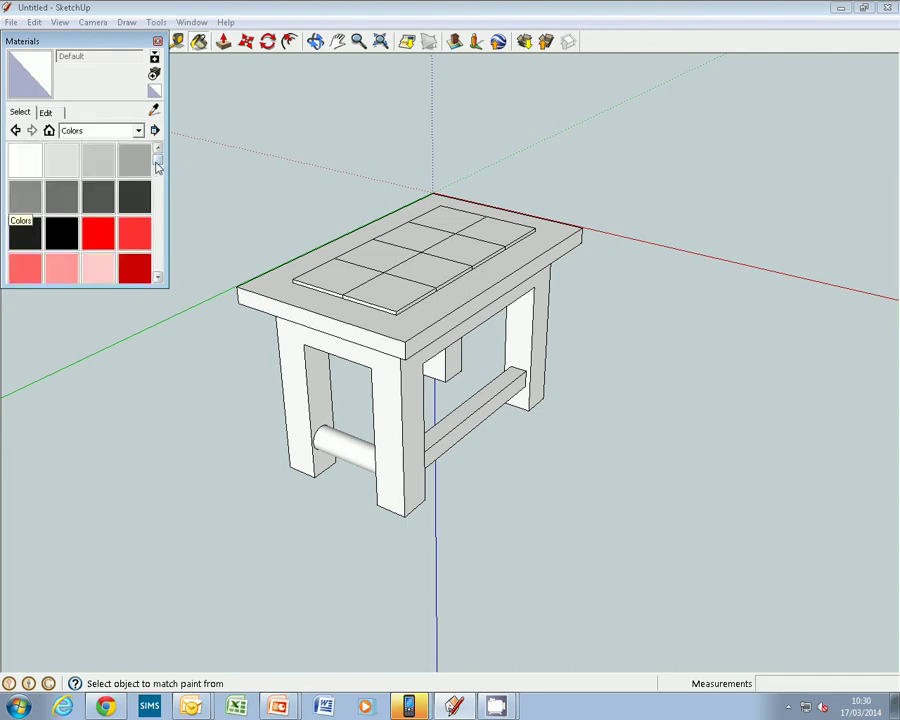
left_click_drag(156, 168, 154, 186)
left_click(64, 203)
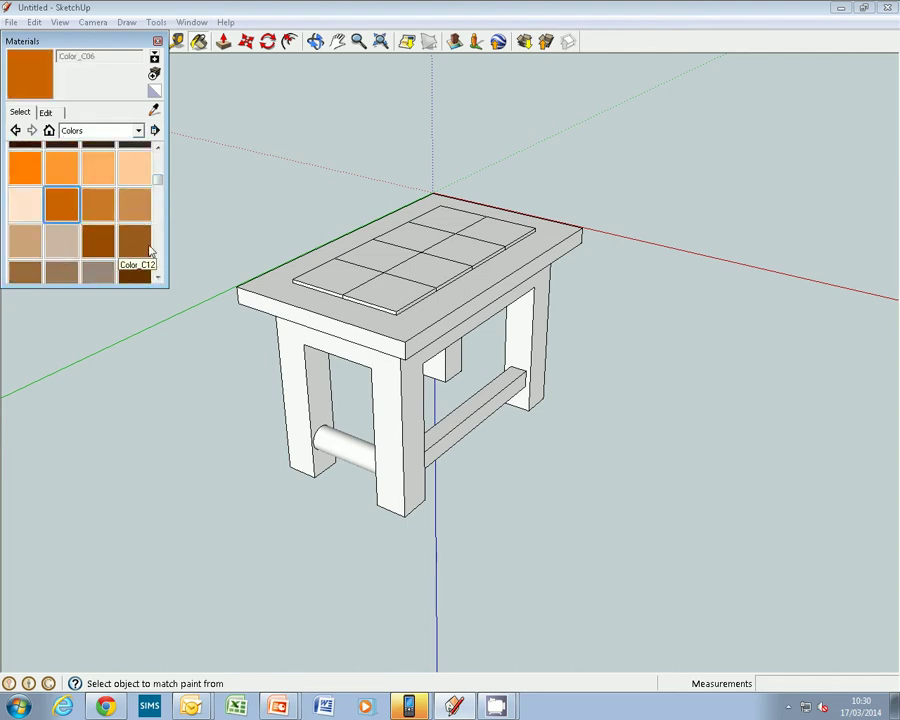
left_click(455, 302)
left_click(407, 340)
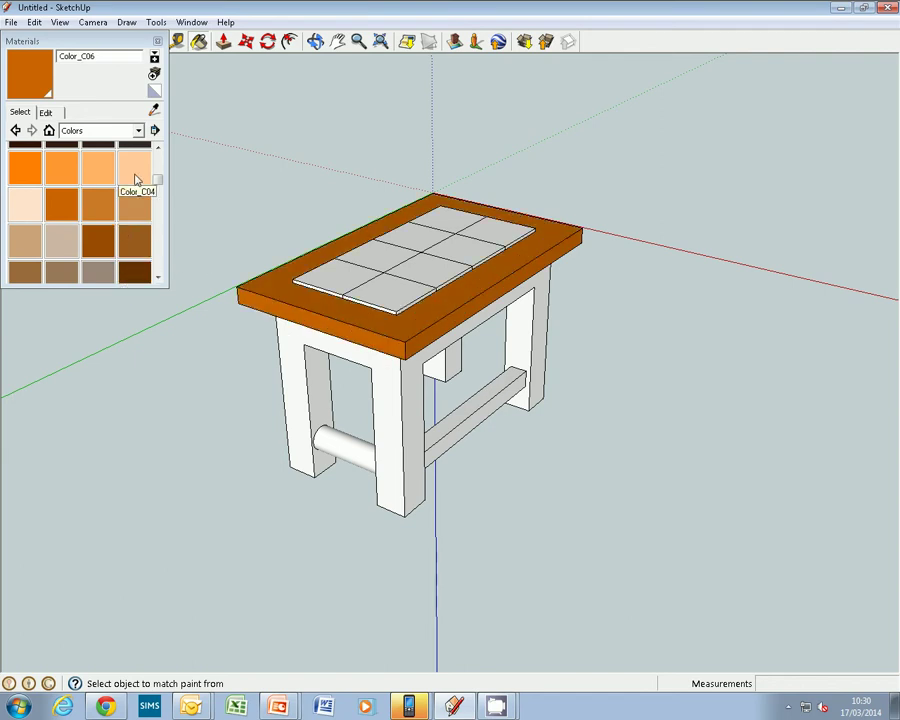
Step: Paint the legs, aprons, round rod and stretcher light orange Color_C03
left_click(97, 178)
left_click(403, 392)
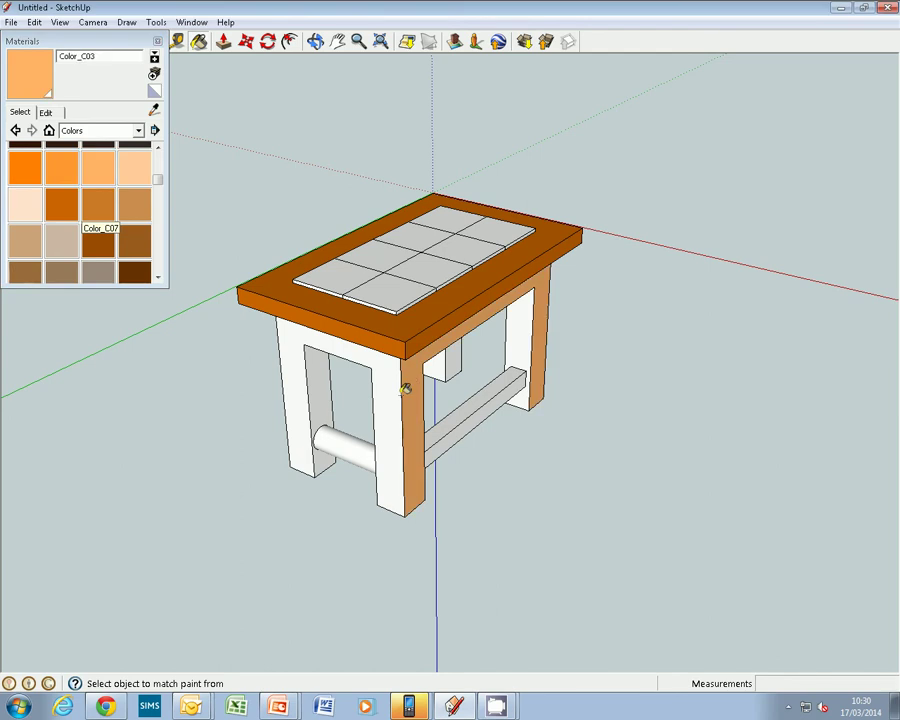
left_click(402, 388)
left_click(373, 443)
left_click(322, 394)
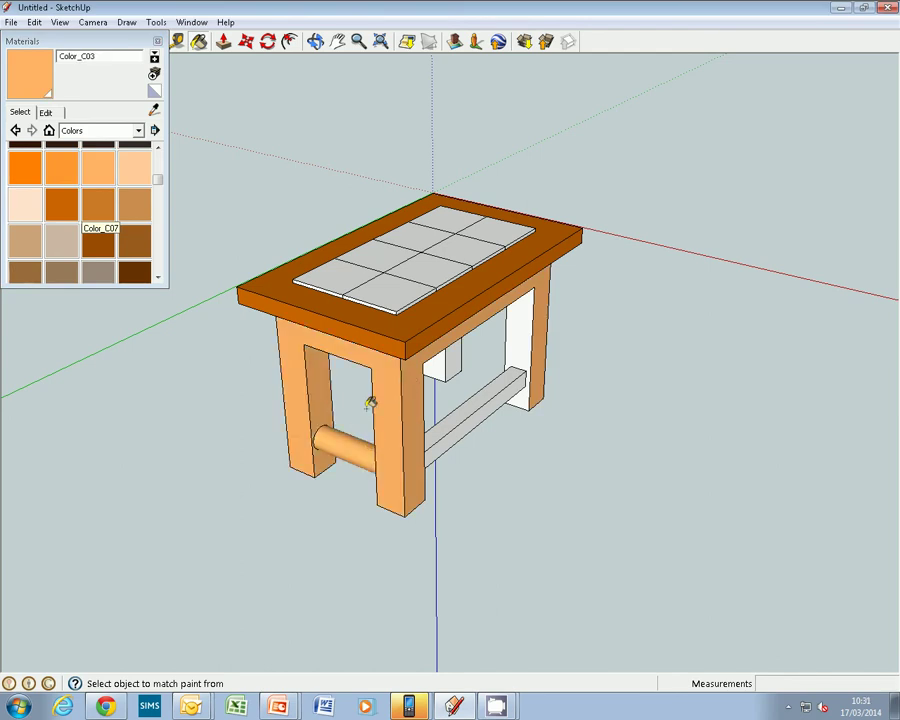
left_click(479, 420)
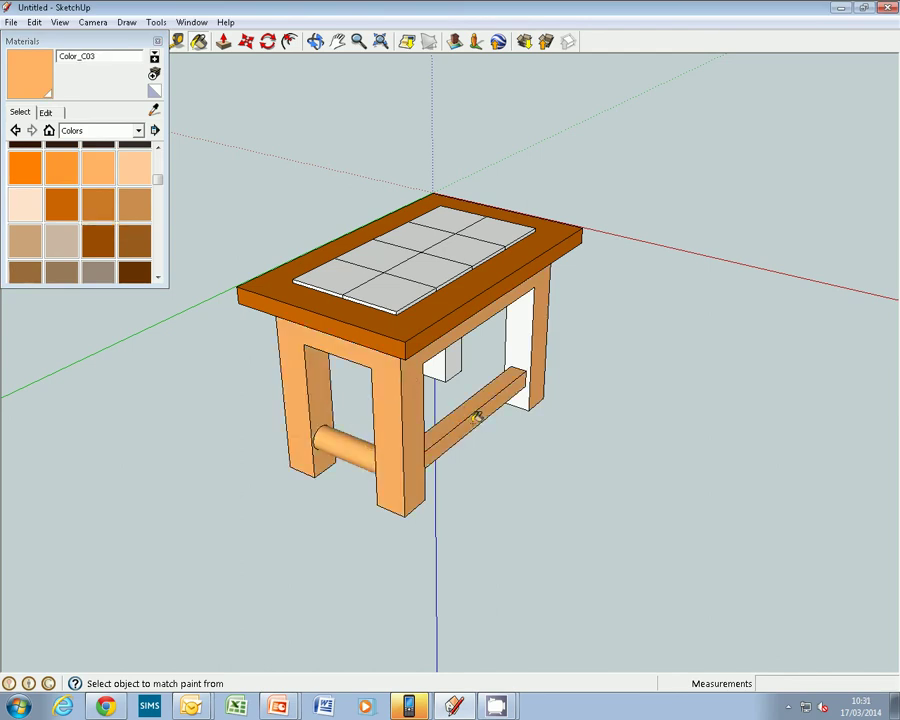
left_click(440, 368)
left_click(530, 346)
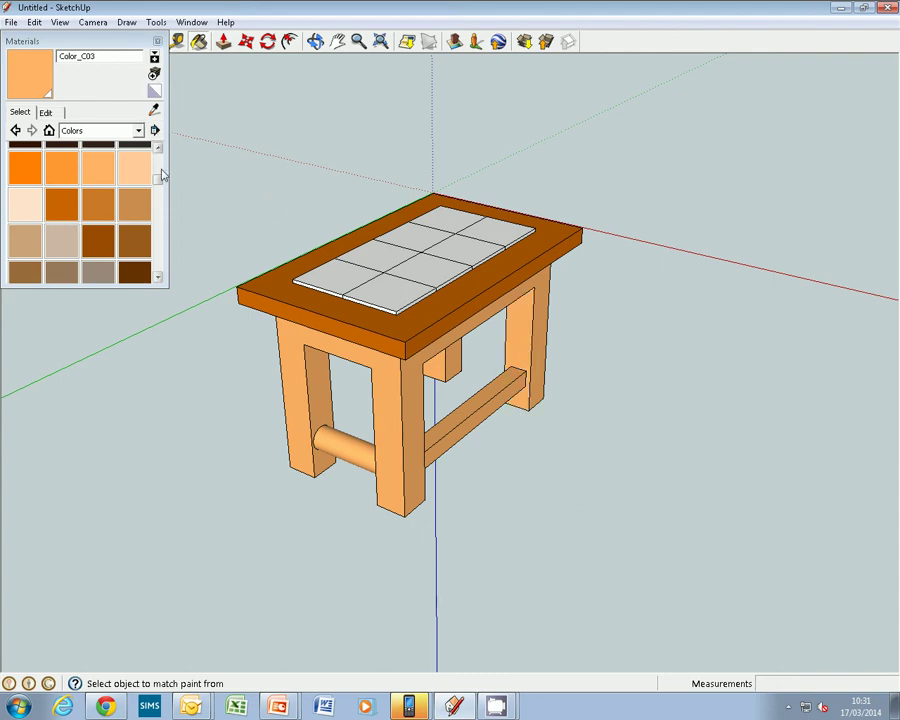
Step: Paint four alternate tabletop tiles green Color_G03, leaving the others grey as a checkerboard
left_click_drag(156, 185, 158, 217)
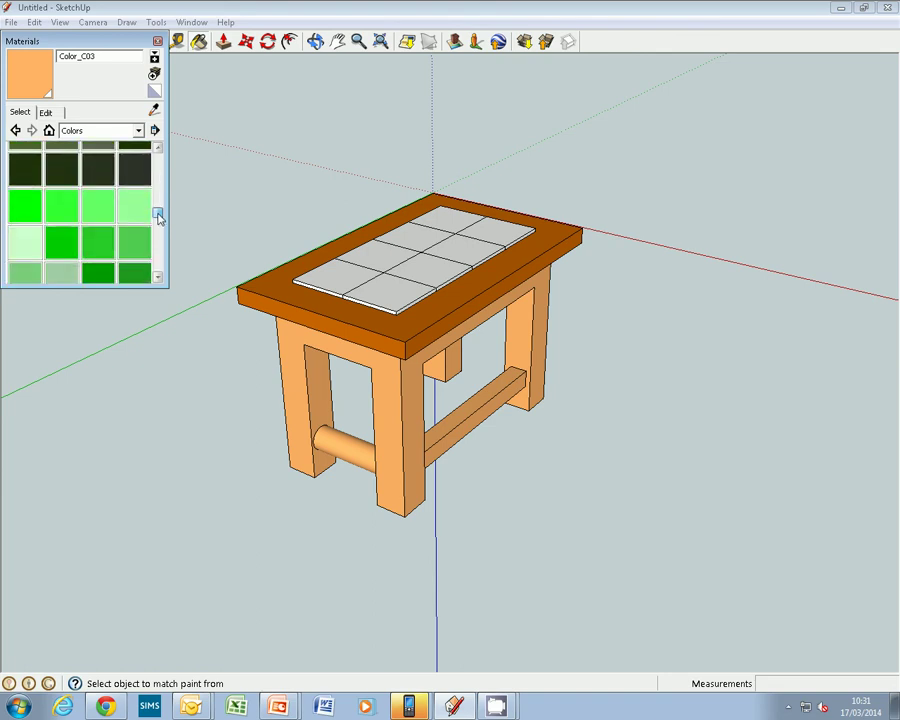
left_click(108, 214)
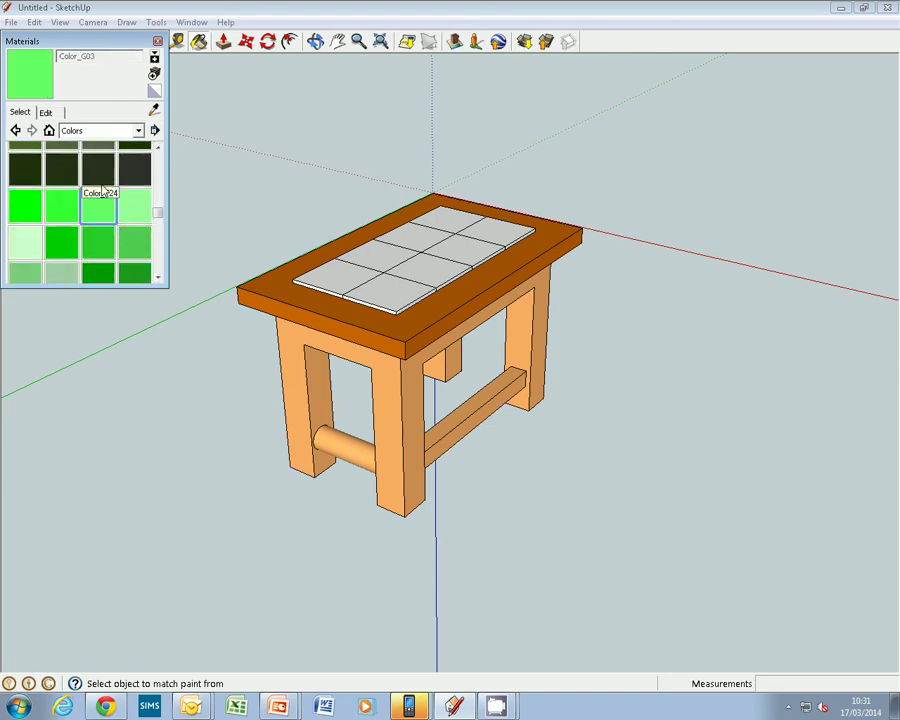
left_click(336, 270)
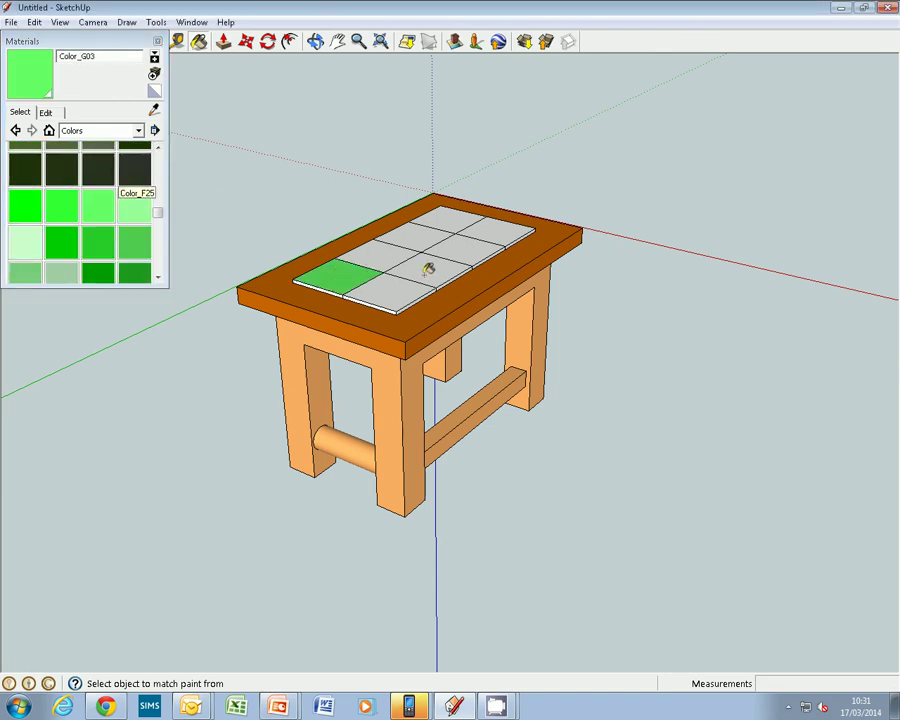
left_click(425, 266)
left_click(422, 234)
left_click(500, 231)
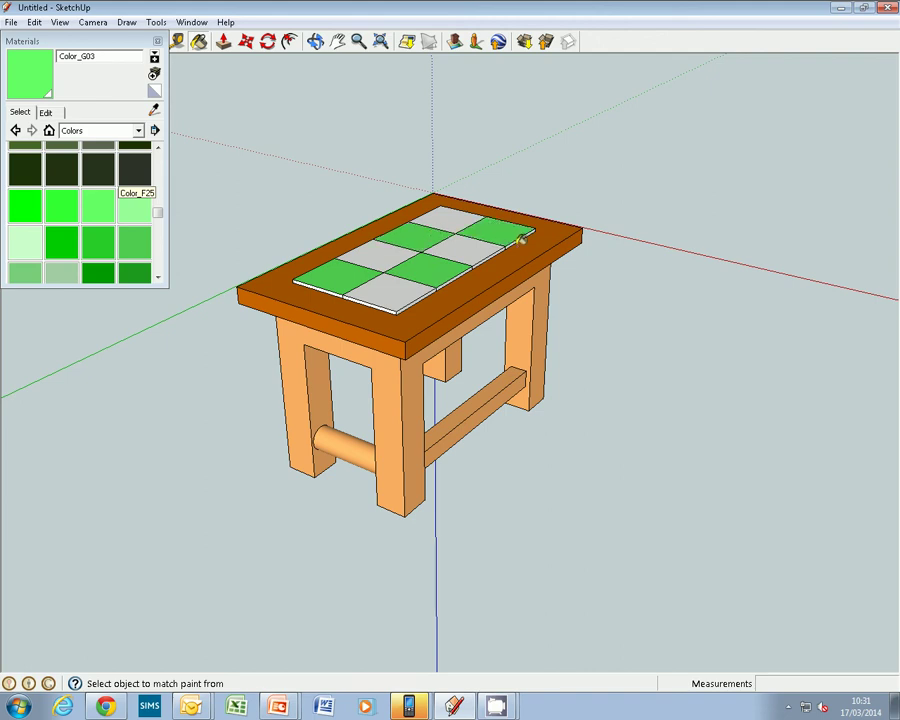
Step: Close the Materials panel and zoom in on the green-and-grey checkered table
left_click(157, 40)
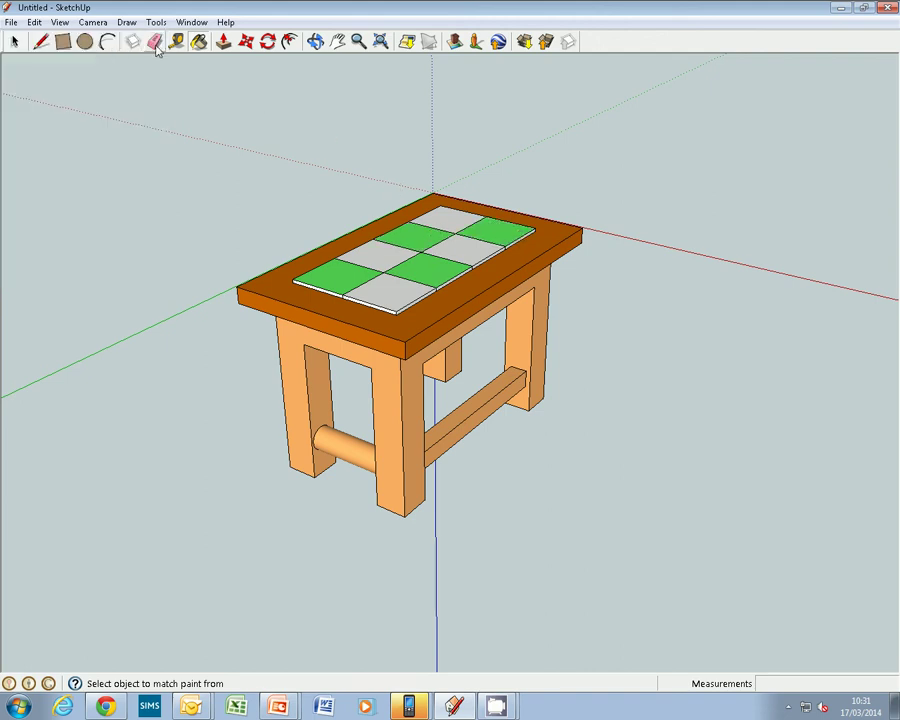
scroll(298, 187, "up", 1)
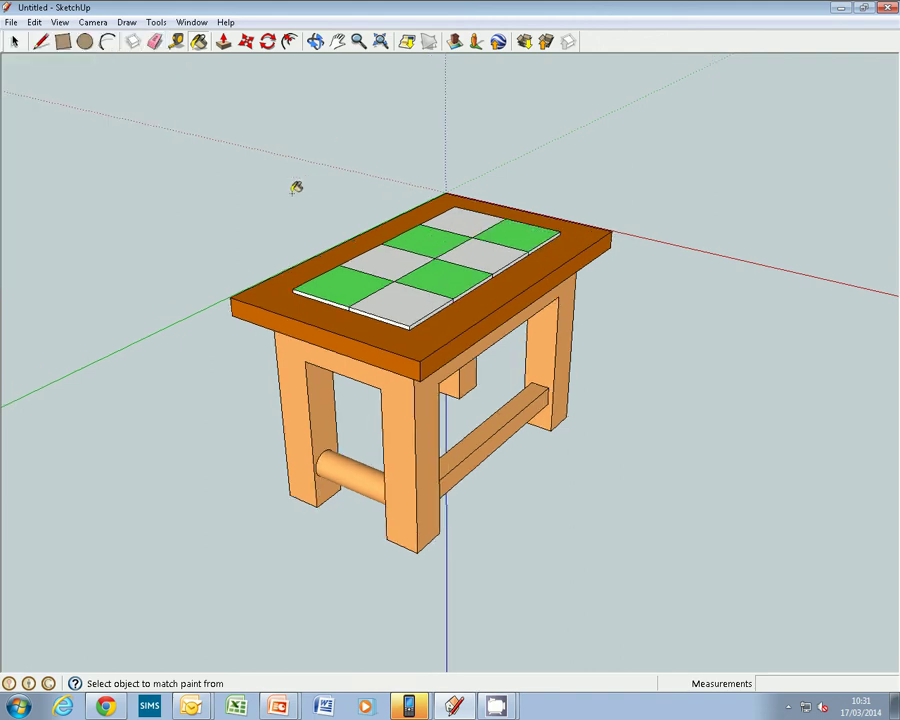